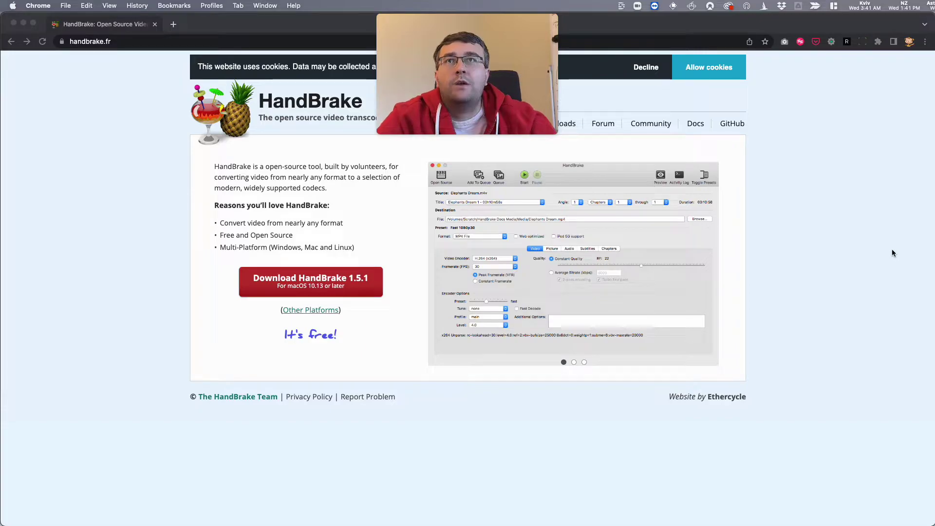
# Step: Switch to HandBrake and examine the output size in the conversion summary for przedostatni.mp4
pyautogui.moveTo(491, 82); pyautogui.dragTo(203, 359)
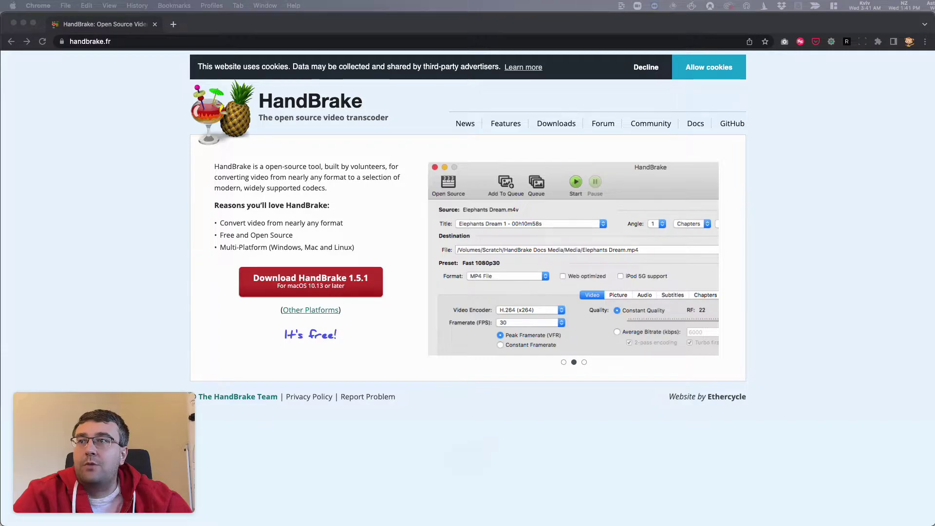
pyautogui.moveTo(1, 414); pyautogui.dragTo(603, 62)
pyautogui.moveTo(647, 344)
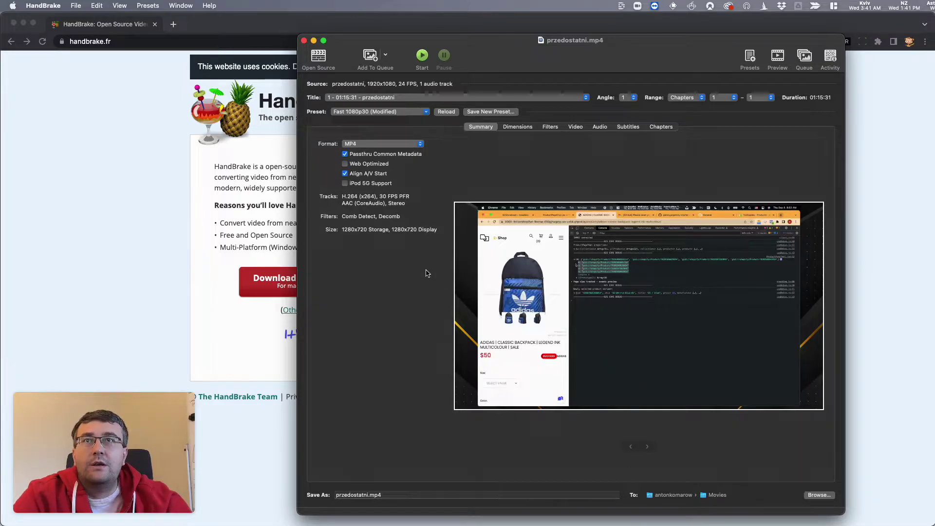
pyautogui.moveTo(341, 230); pyautogui.dragTo(368, 231)
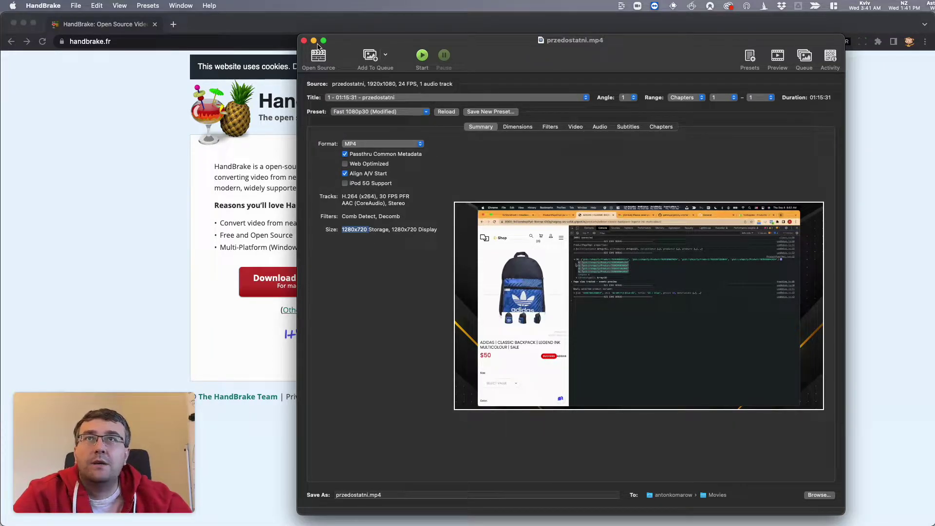
pyautogui.moveTo(355, 41); pyautogui.dragTo(0, 373)
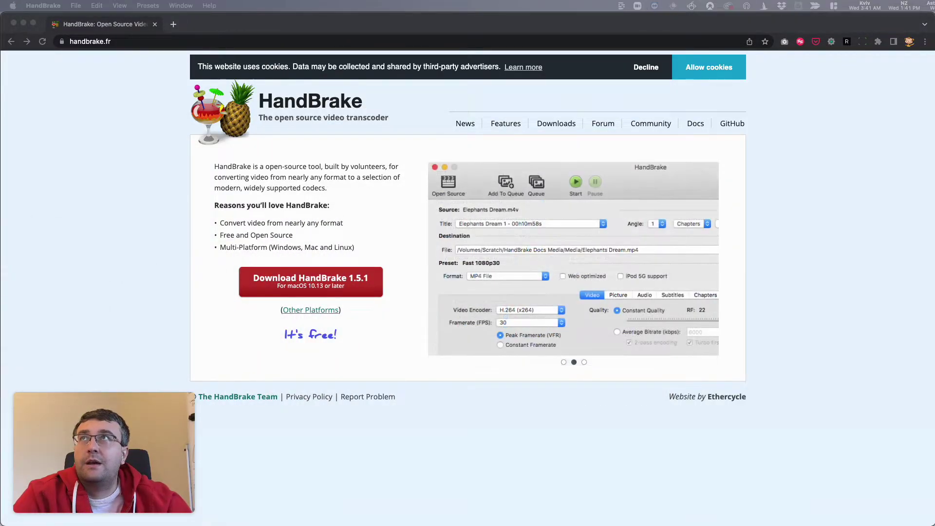
# Step: Switch to Descript and look through the transcript of the przedostatni project
pyautogui.moveTo(0, 293); pyautogui.dragTo(478, 21)
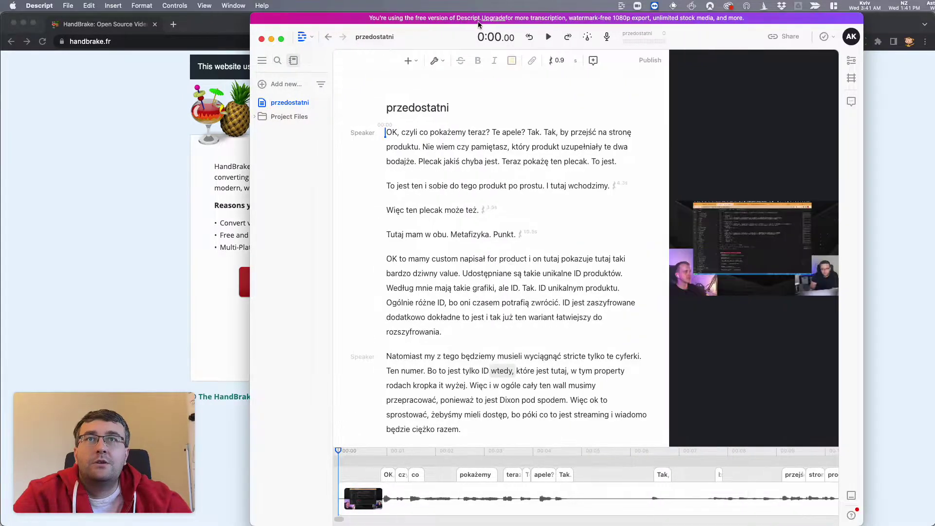
pyautogui.scroll(-10, 511, 270)
pyautogui.scroll(10, 511, 270)
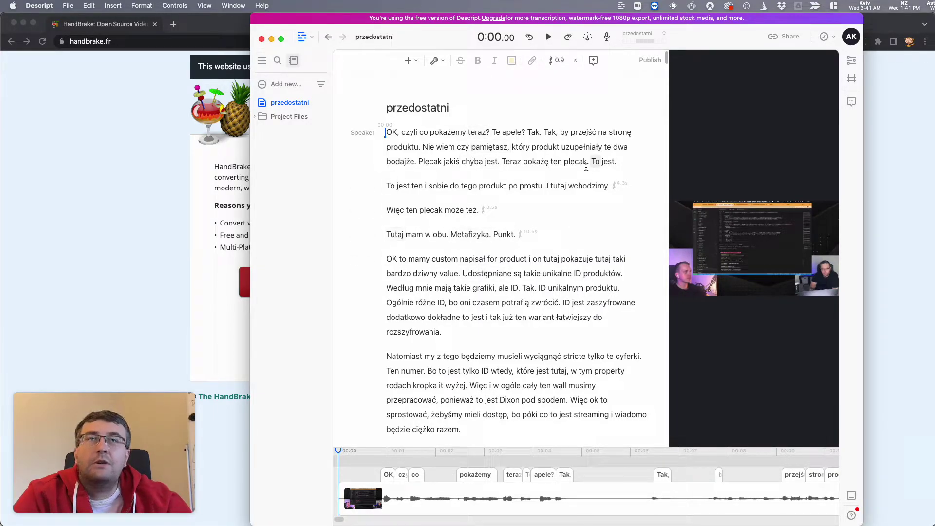
pyautogui.scroll(-4, 586, 167)
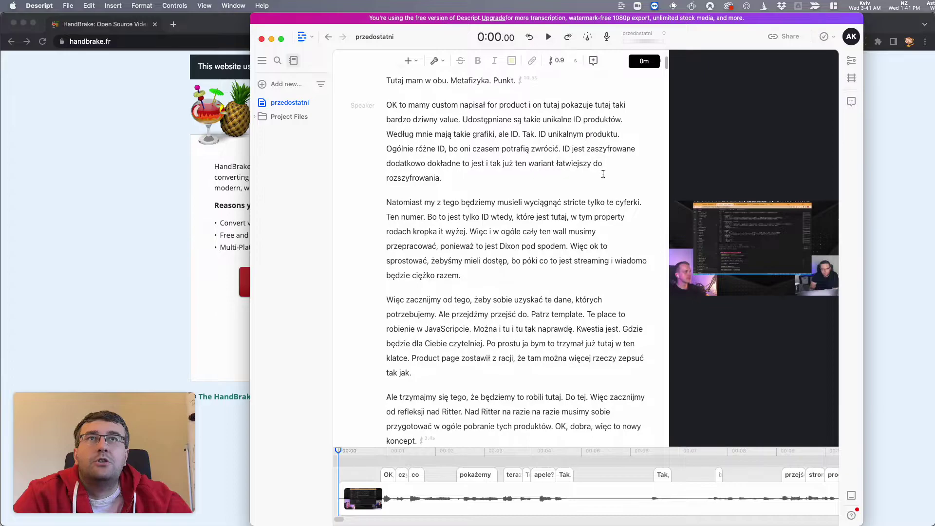
# Step: Open the text export options for the przedostatni transcript
pyautogui.click(785, 36)
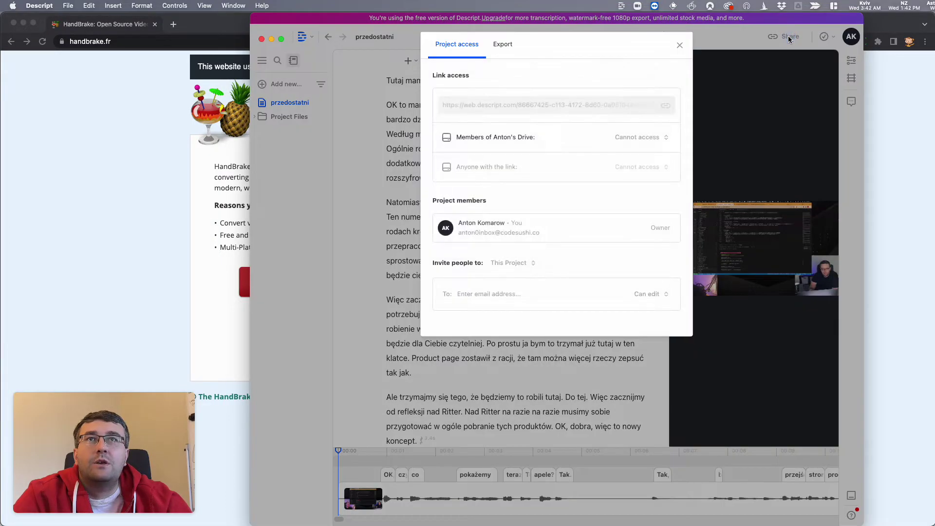
pyautogui.click(503, 43)
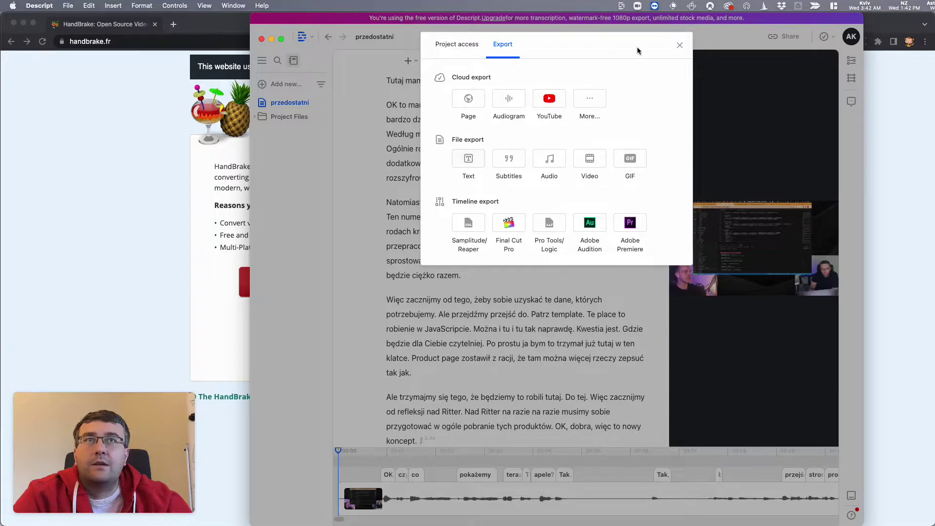
pyautogui.click(680, 46)
pyautogui.click(781, 36)
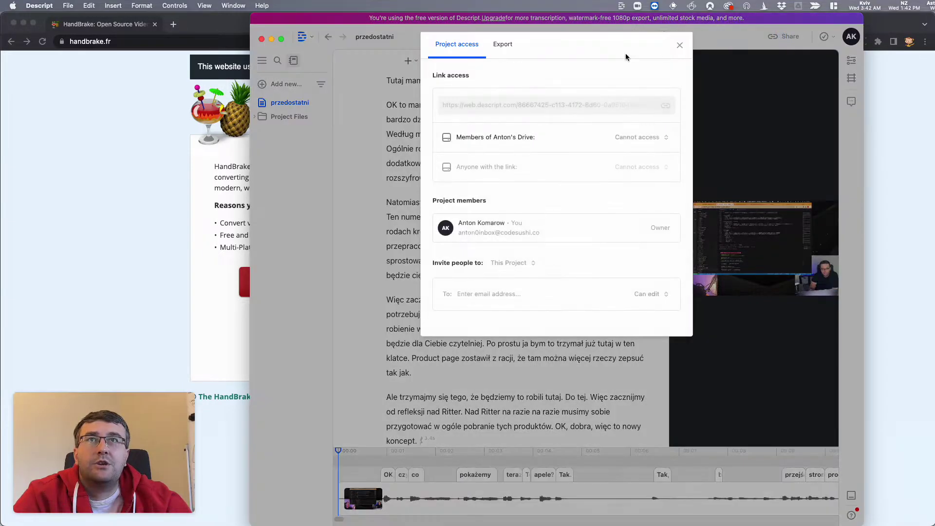
pyautogui.click(504, 45)
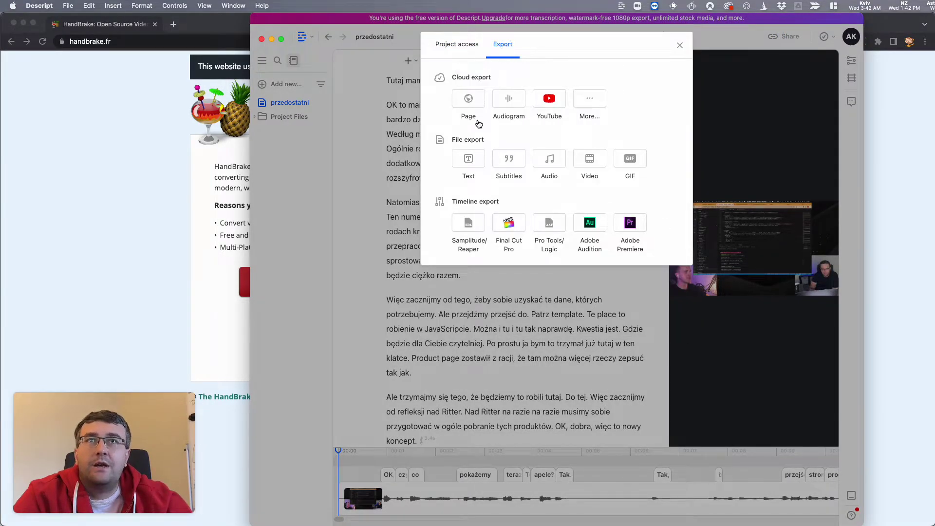
pyautogui.click(469, 166)
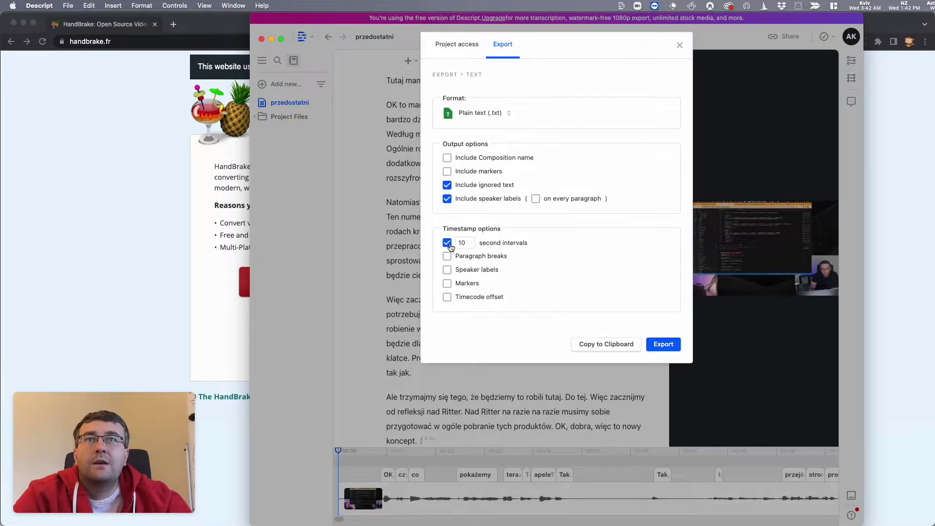
# Step: Keep timestamps at 10-second intervals enabled and copy the plain-text transcript to the clipboard
pyautogui.click(463, 243)
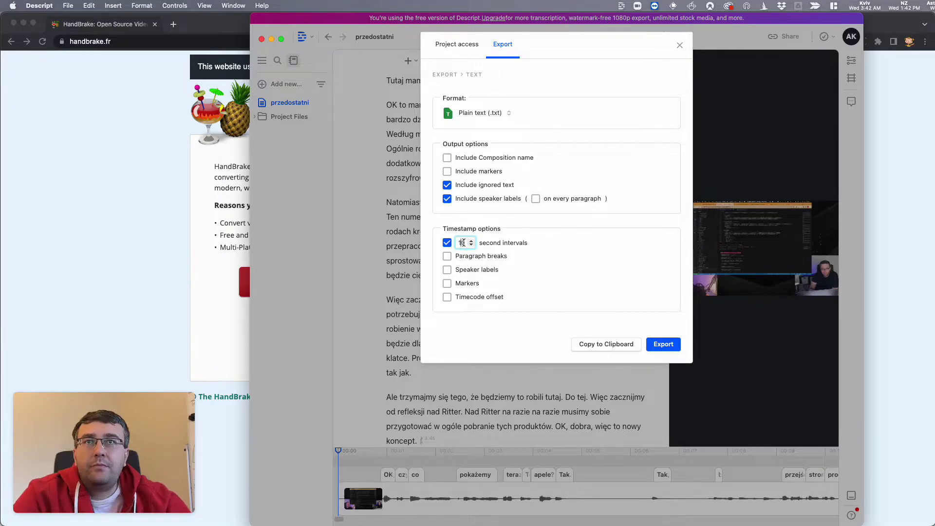
pyautogui.click(447, 242)
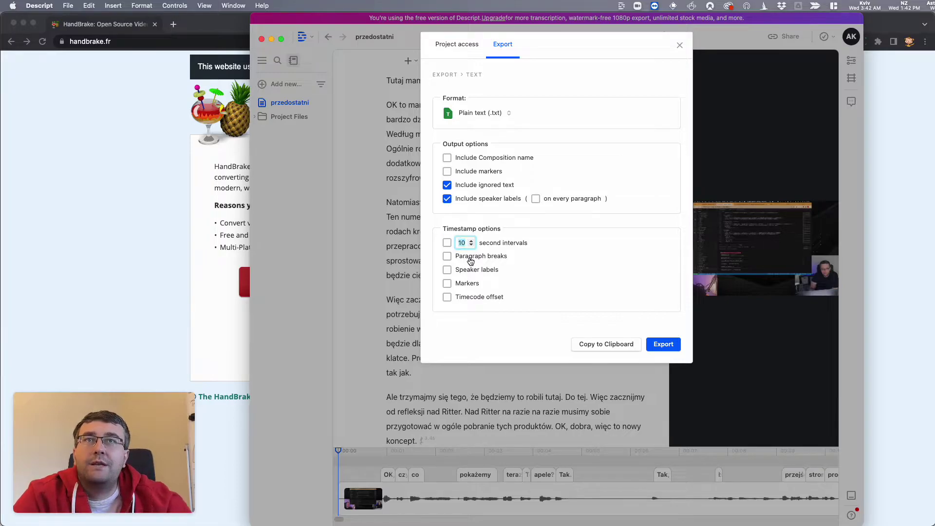
pyautogui.click(448, 245)
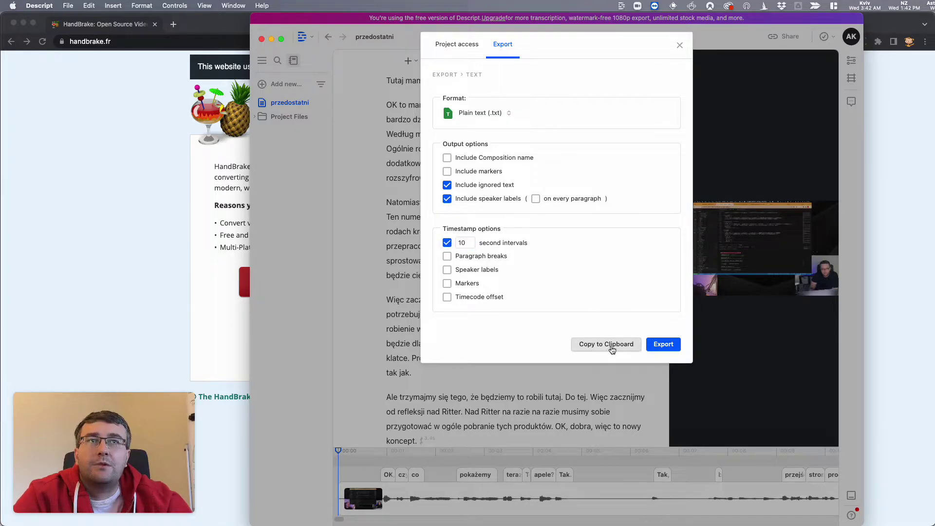
pyautogui.click(612, 348)
# Step: Switch to Sublime Text and paste the timestamped transcript into the empty untitled file
pyautogui.press('super+Tab')
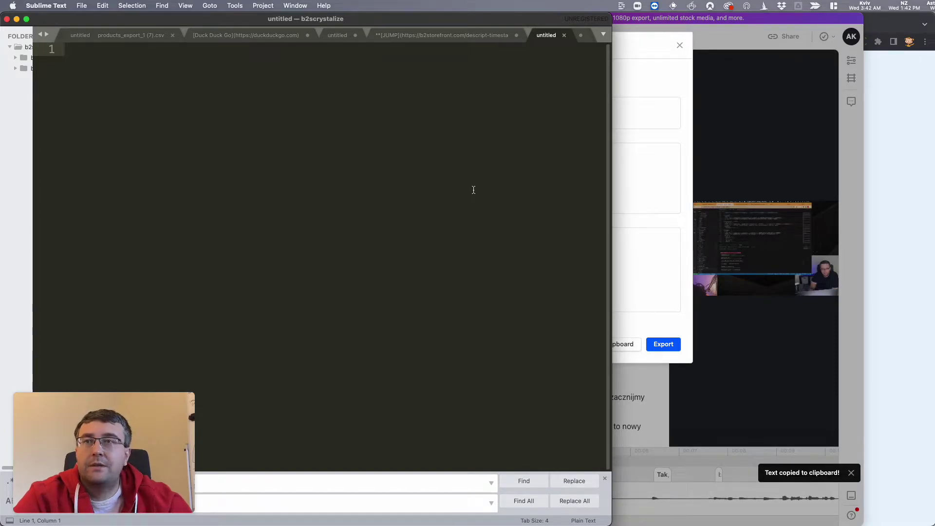
pyautogui.press('super+v')
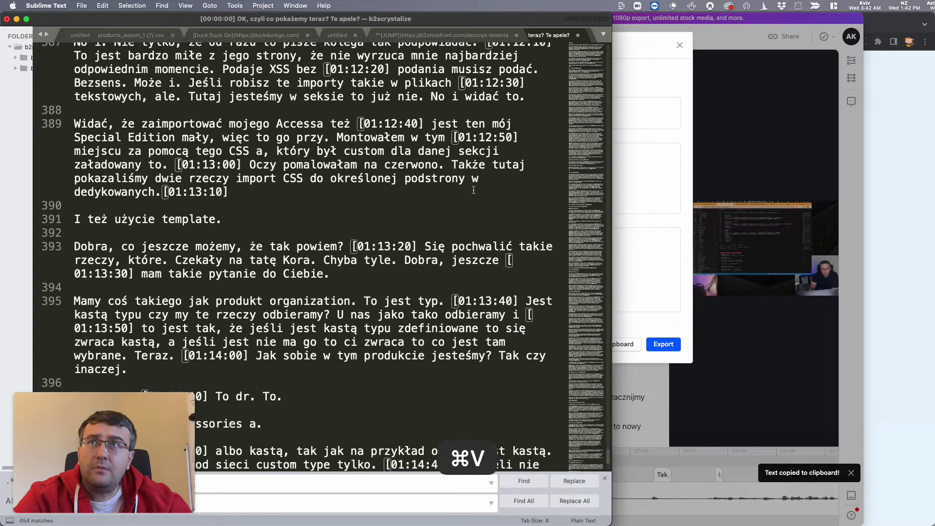
pyautogui.scroll(20, 474, 190)
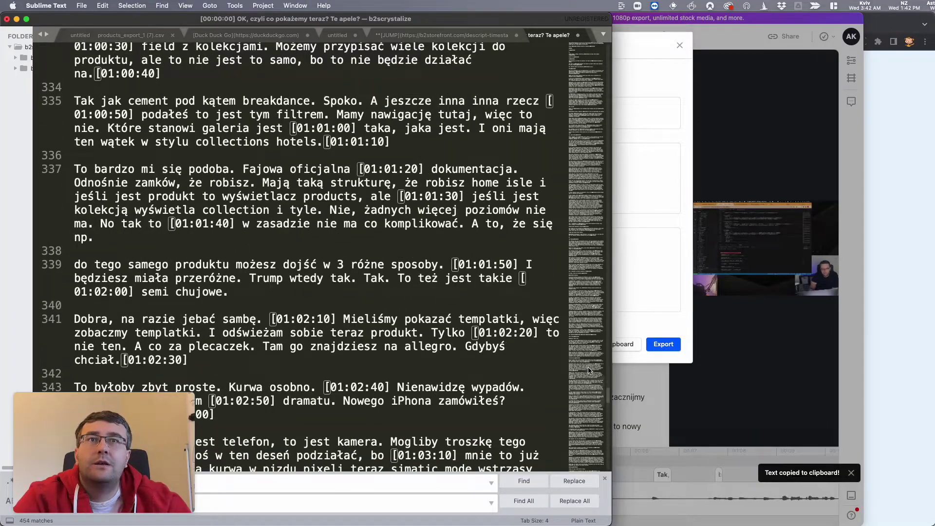
pyautogui.scroll(20, 590, 368)
# Step: Examine the format of the bracketed timestamps in the third line of the pasted transcript
pyautogui.click(207, 118)
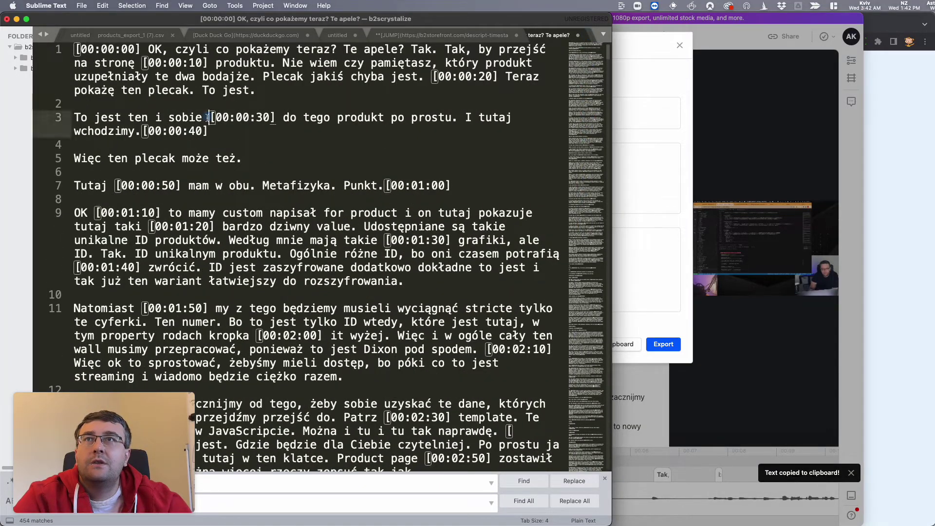
pyautogui.moveTo(275, 118); pyautogui.dragTo(141, 130)
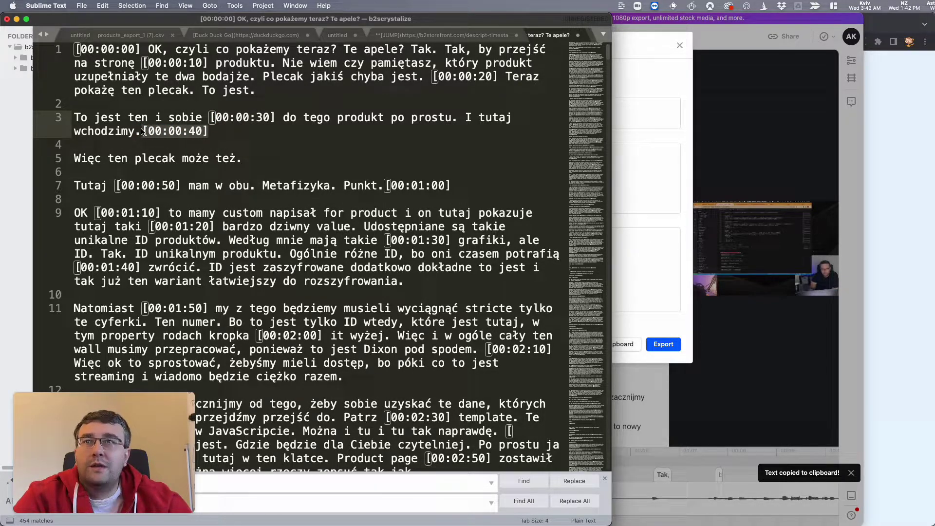
pyautogui.moveTo(216, 118); pyautogui.dragTo(250, 117)
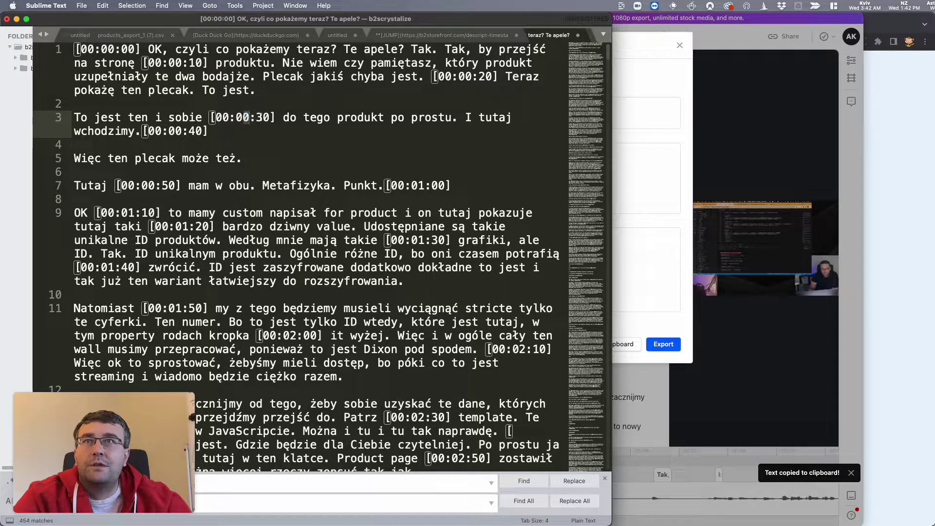
pyautogui.click(264, 118)
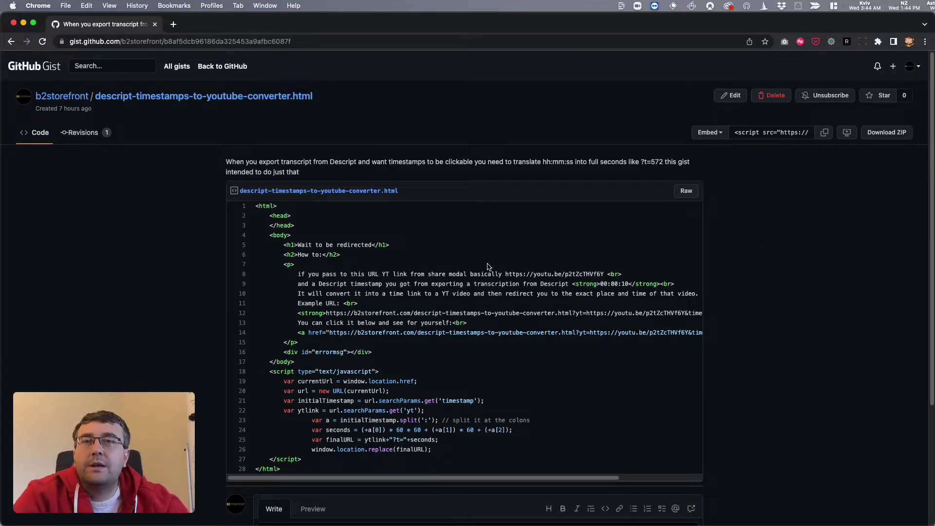
# Step: Examine the descript-timestamps-to-youtube-converter.html gist, including the yt and timestamp URL parameters and the code that builds the final URL in seconds
pyautogui.scroll(-1, 489, 266)
pyautogui.scroll(-2, 488, 263)
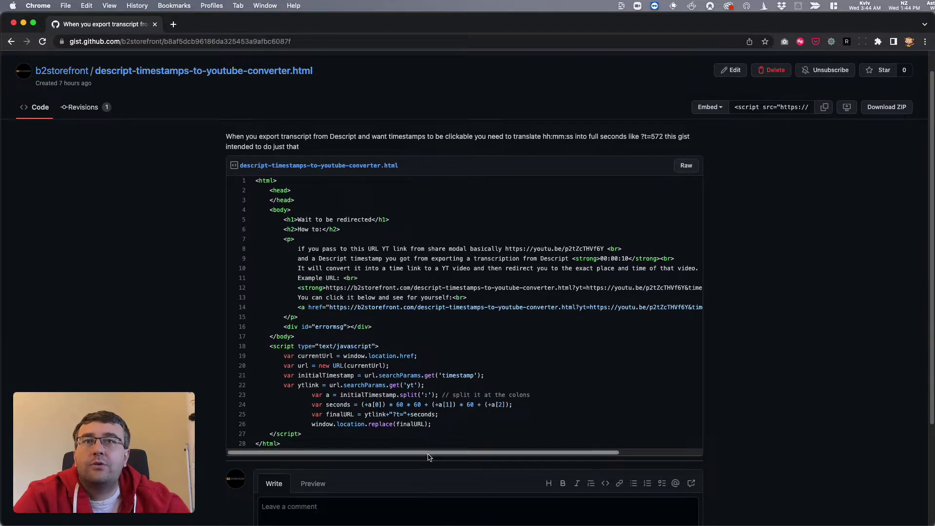
pyautogui.moveTo(430, 456); pyautogui.dragTo(550, 456)
pyautogui.moveTo(476, 308); pyautogui.dragTo(590, 307)
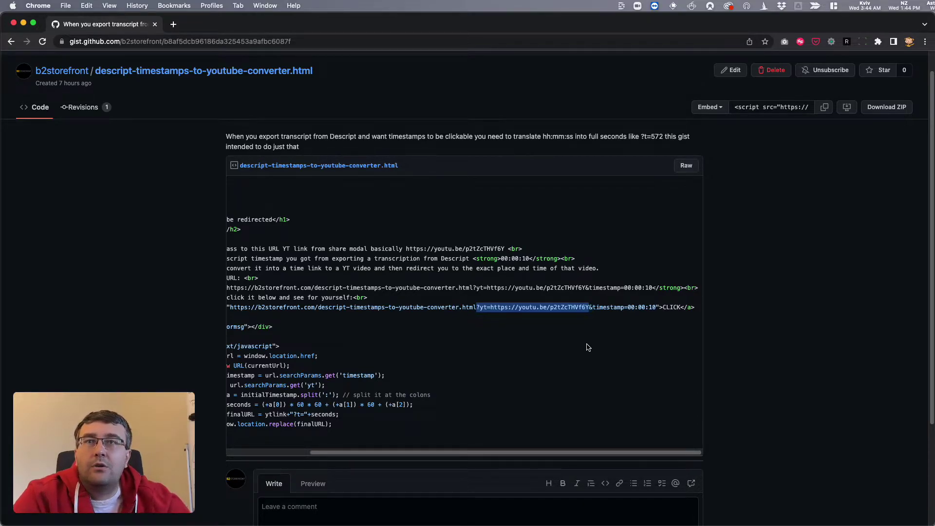
pyautogui.moveTo(593, 308); pyautogui.dragTo(658, 307)
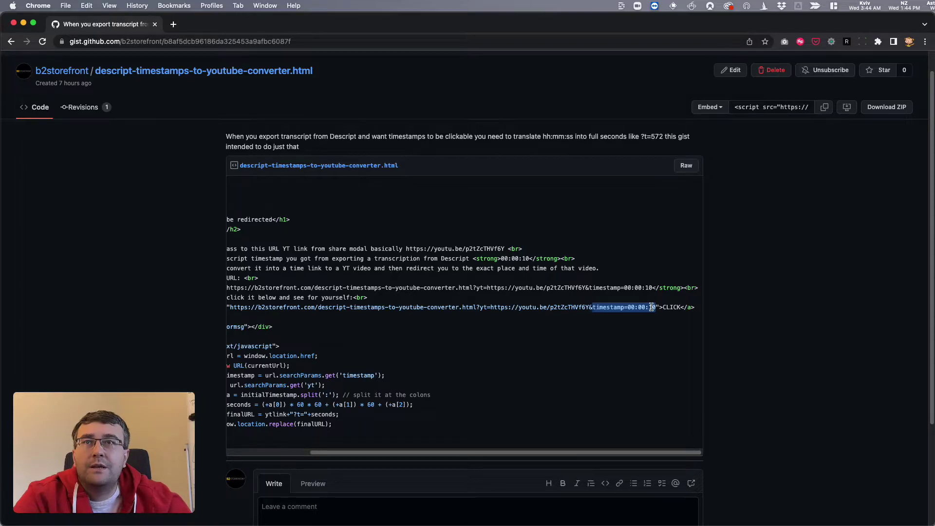
pyautogui.moveTo(529, 453); pyautogui.dragTo(452, 455)
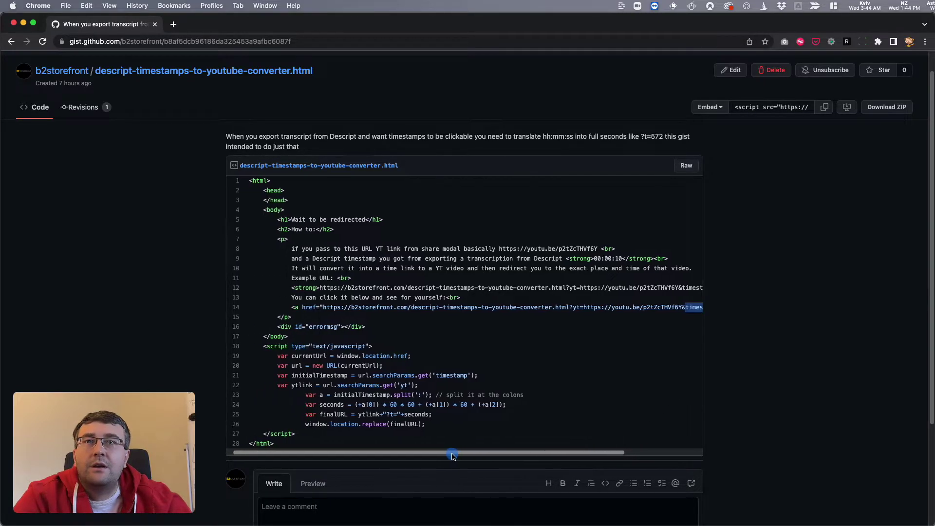
pyautogui.scroll(-1, 470, 351)
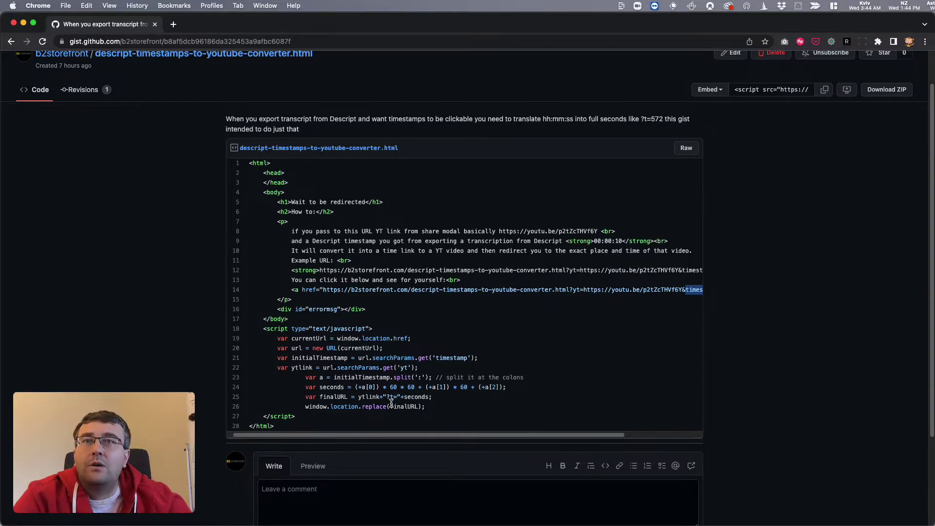
pyautogui.moveTo(400, 397); pyautogui.dragTo(430, 398)
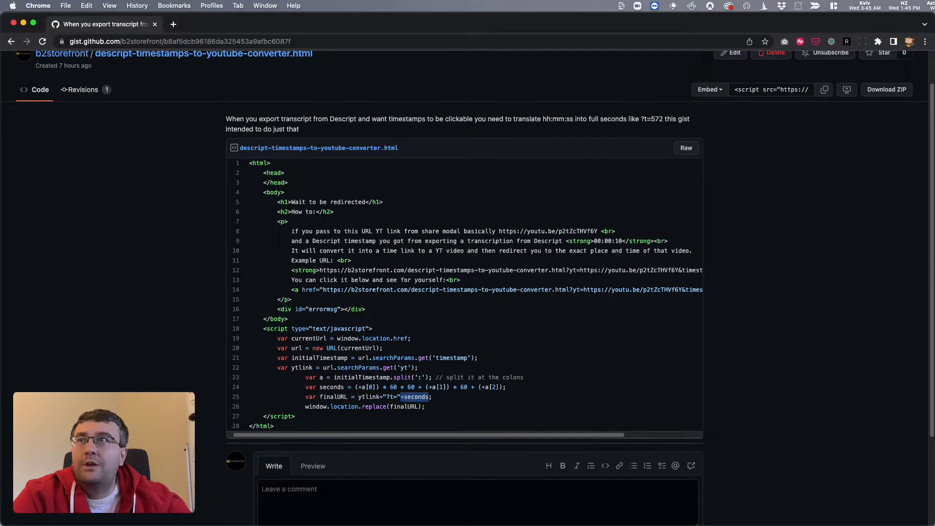
# Step: Switch to Sublime Text and examine the bold Markdown JUMP link template, including its label and converter URL
pyautogui.moveTo(0, 136); pyautogui.dragTo(624, 86)
pyautogui.moveTo(549, 142); pyautogui.dragTo(281, 124)
pyautogui.click(360, 129)
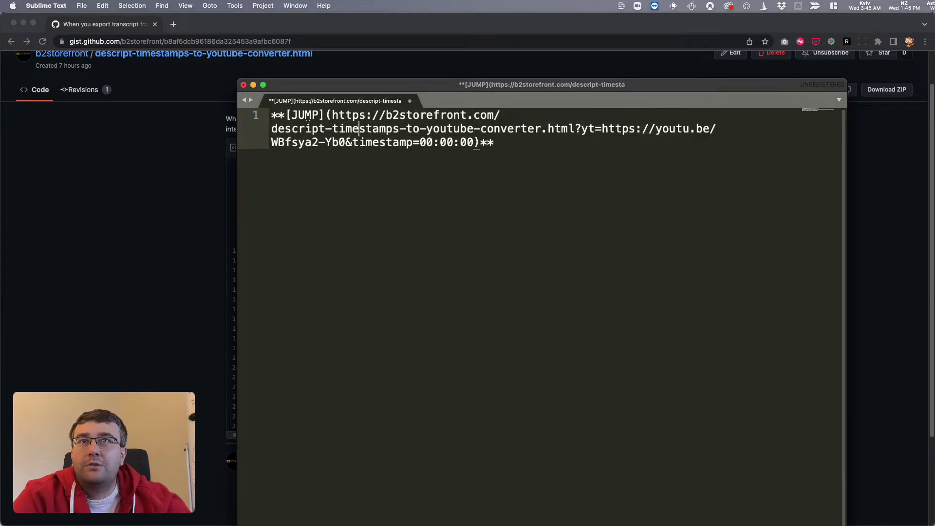
pyautogui.moveTo(286, 116); pyautogui.dragTo(325, 117)
pyautogui.click(326, 122)
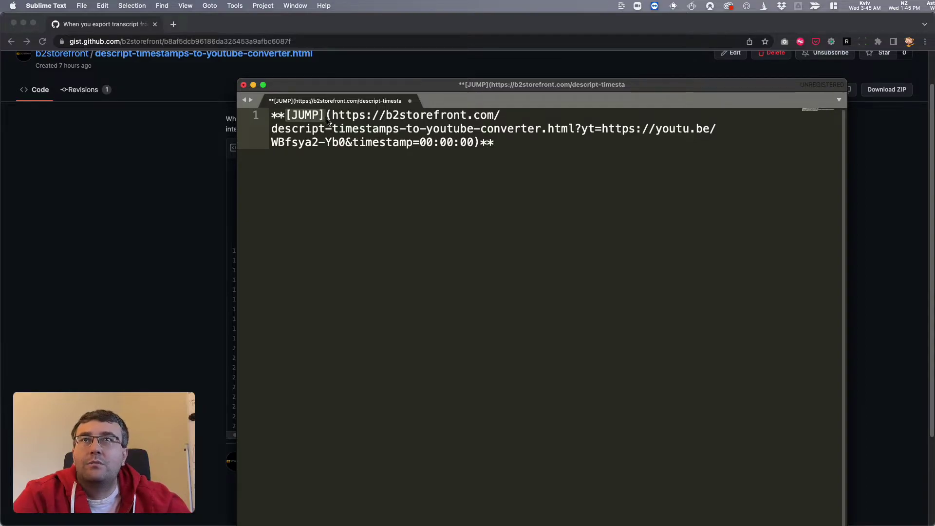
pyautogui.click(328, 121)
pyautogui.moveTo(501, 147); pyautogui.dragTo(287, 117)
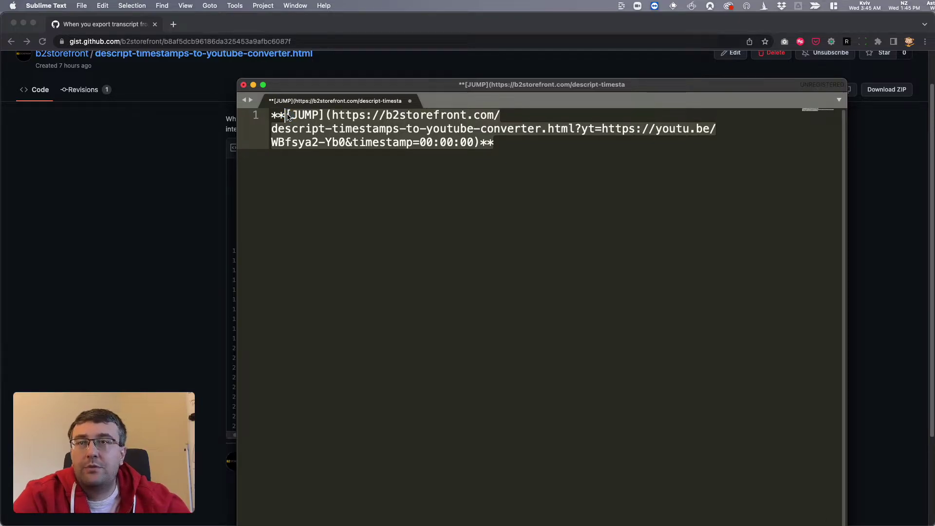
pyautogui.click(315, 120)
pyautogui.moveTo(327, 115); pyautogui.dragTo(481, 143)
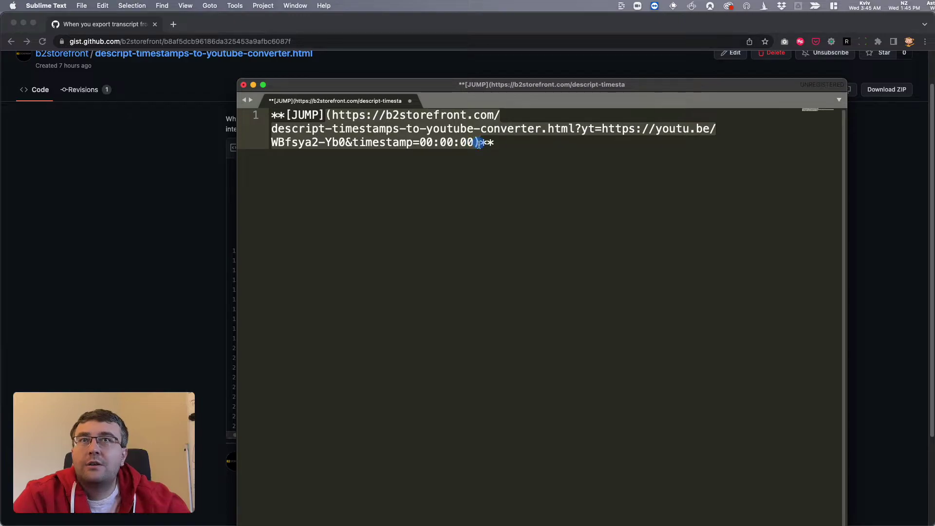
pyautogui.click(304, 115)
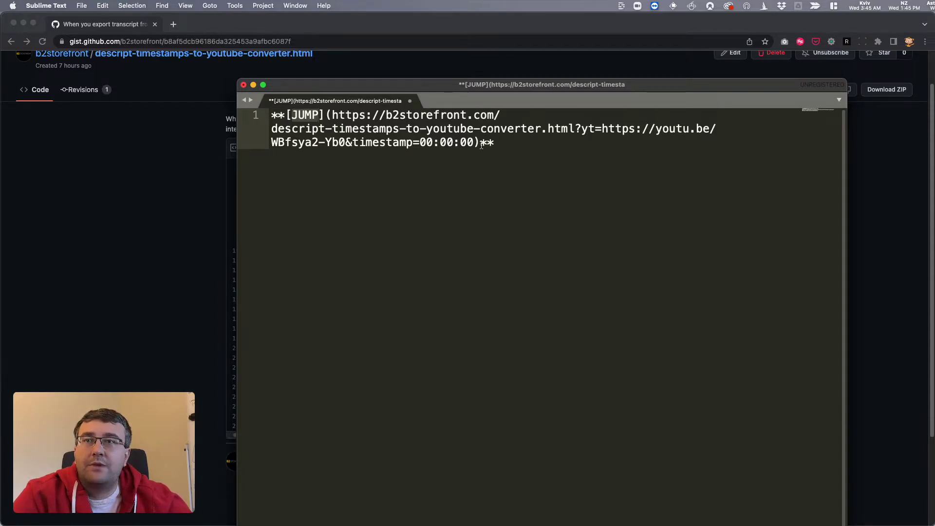
# Step: Switch to the Notion transcript and open the JUMP link in the sentence "która JUMP pozwala łączyć stringi" to test it
pyautogui.press('super+Tab')
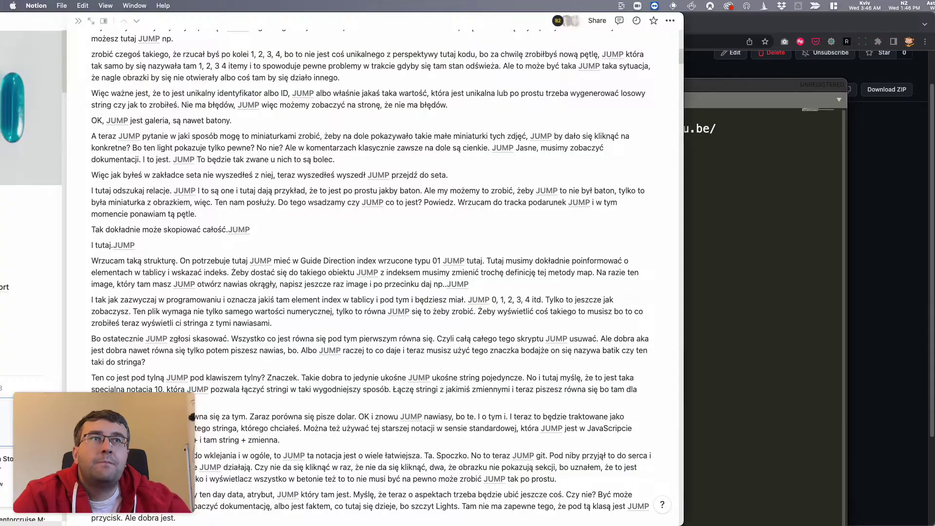
pyautogui.scroll(-5, 454, 238)
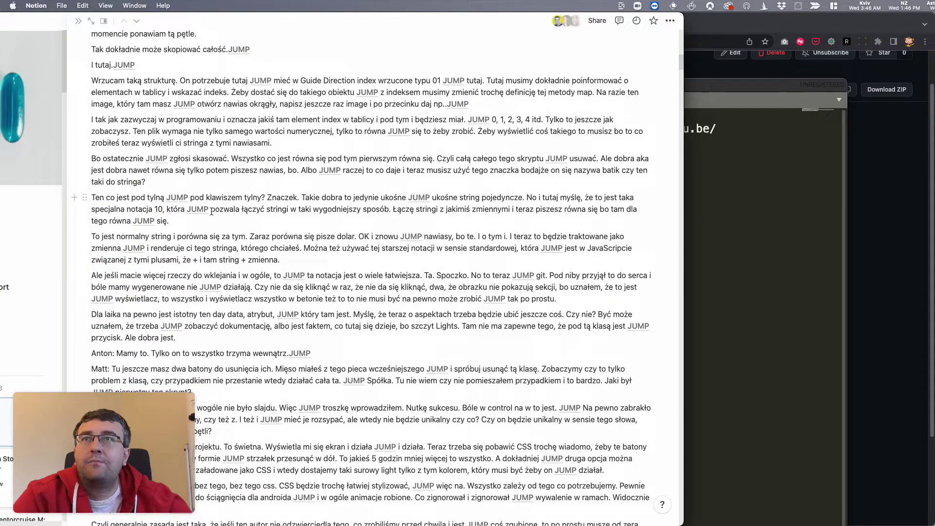
pyautogui.moveTo(198, 213)
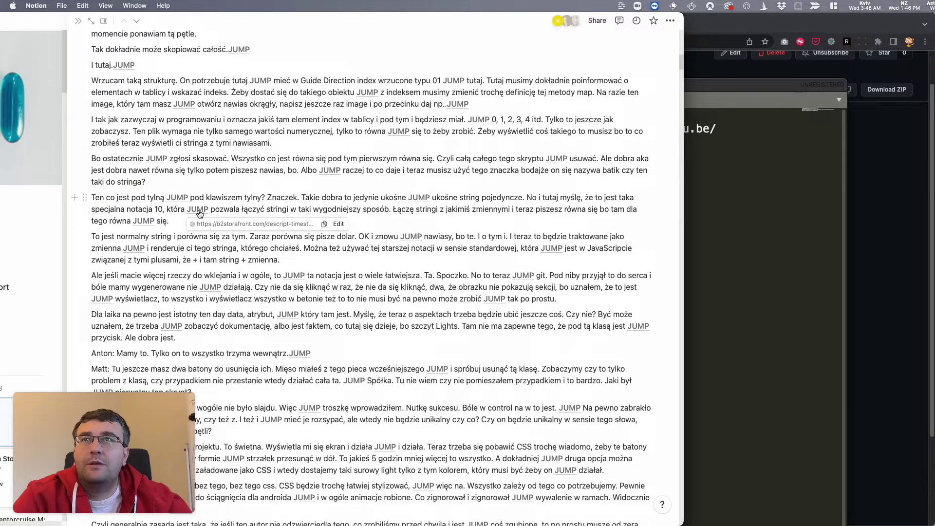
pyautogui.click(199, 214)
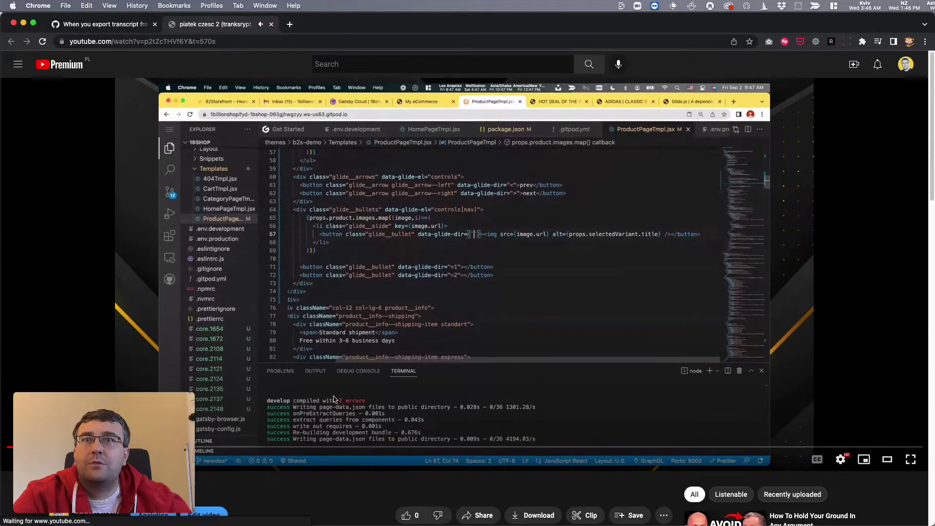
# Step: Pause the opened YouTube video and check its playback position, title and description
pyautogui.click(338, 393)
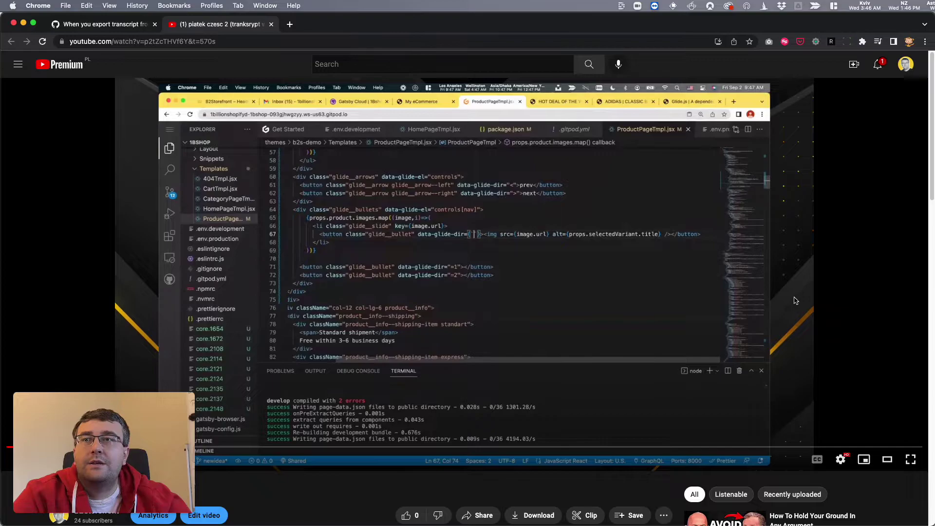
pyautogui.scroll(-2, 504, 291)
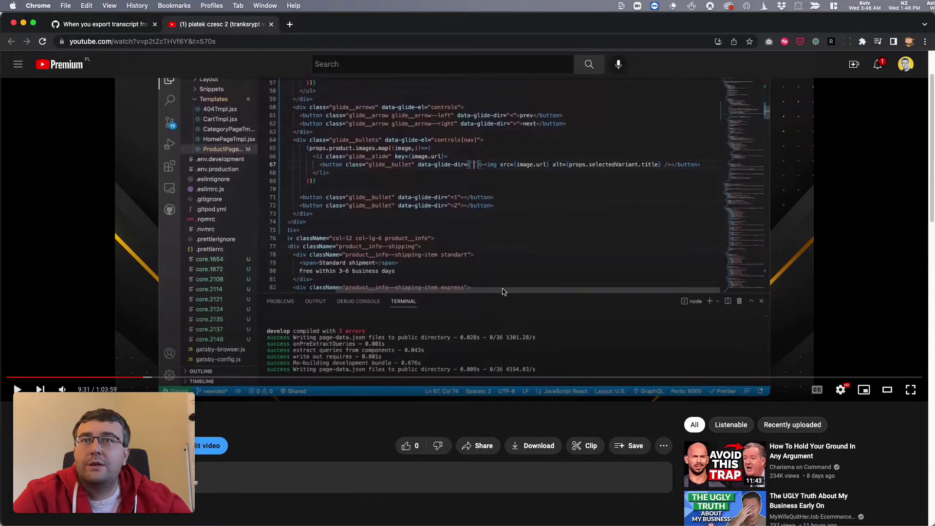
pyautogui.scroll(-3, 503, 291)
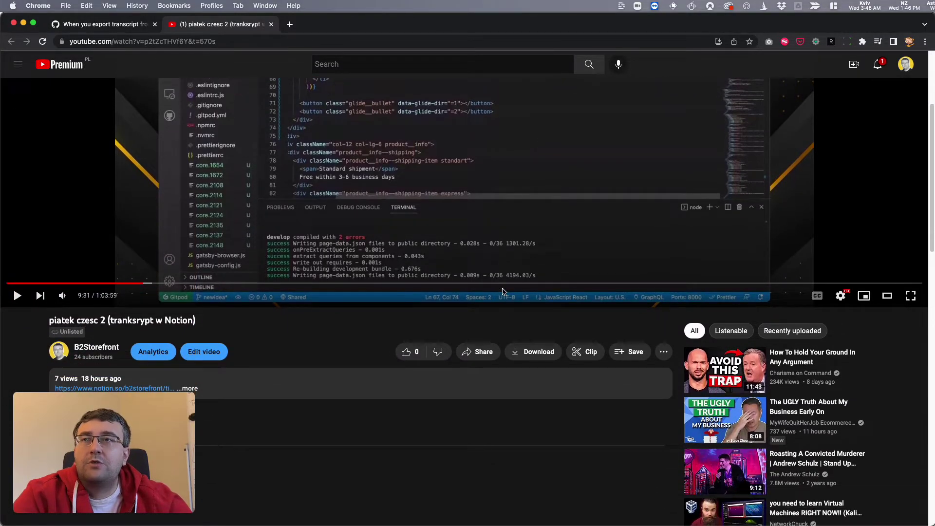
pyautogui.scroll(4, 504, 291)
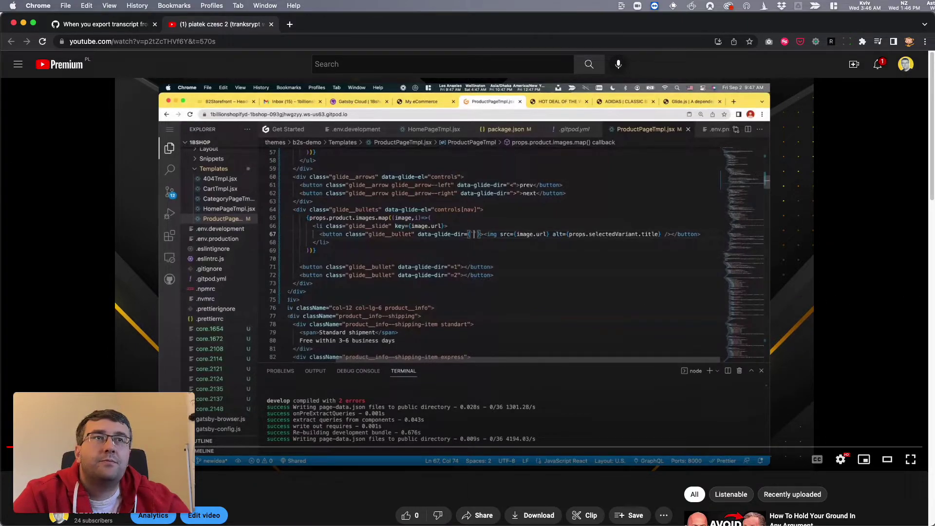
# Step: Switch to Sublime Text and compare the bracketed timestamps in the transcript with the full Markdown JUMP link template
pyautogui.press('super+Tab')
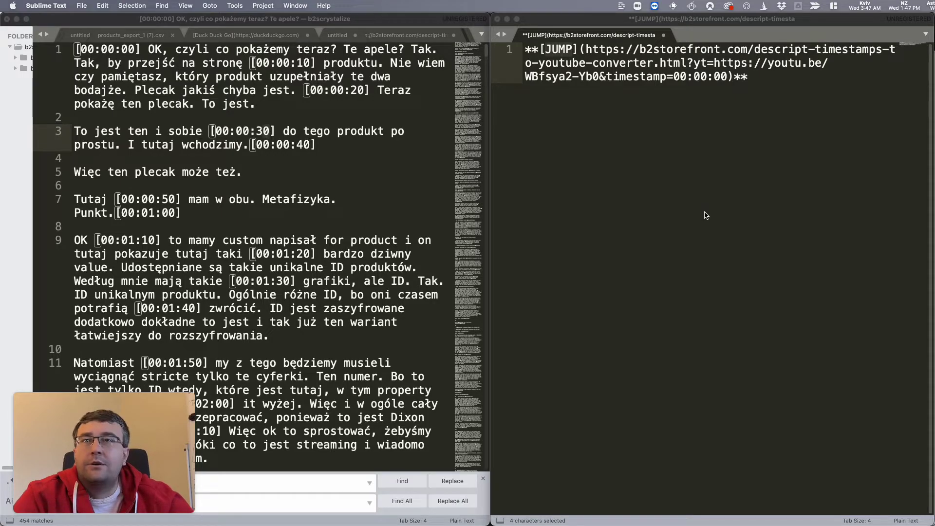
pyautogui.click(607, 86)
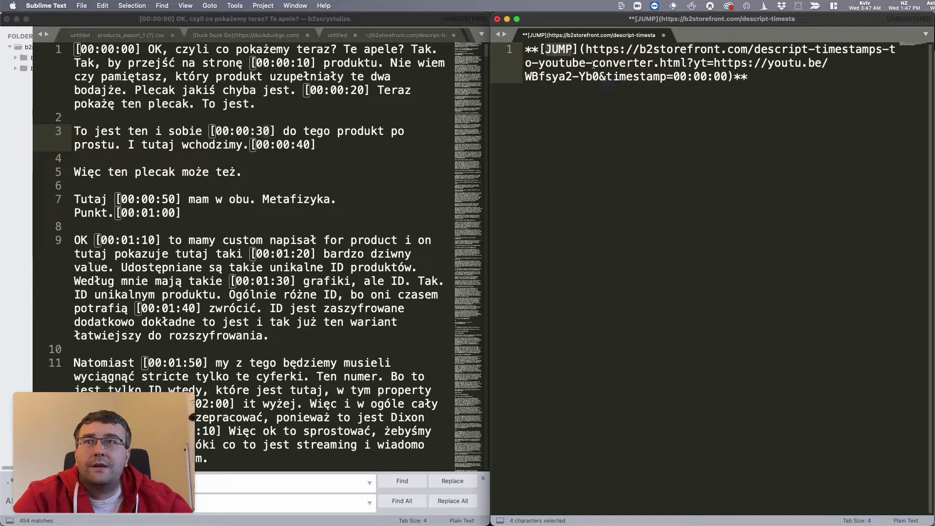
pyautogui.moveTo(106, 468); pyautogui.dragTo(834, 280)
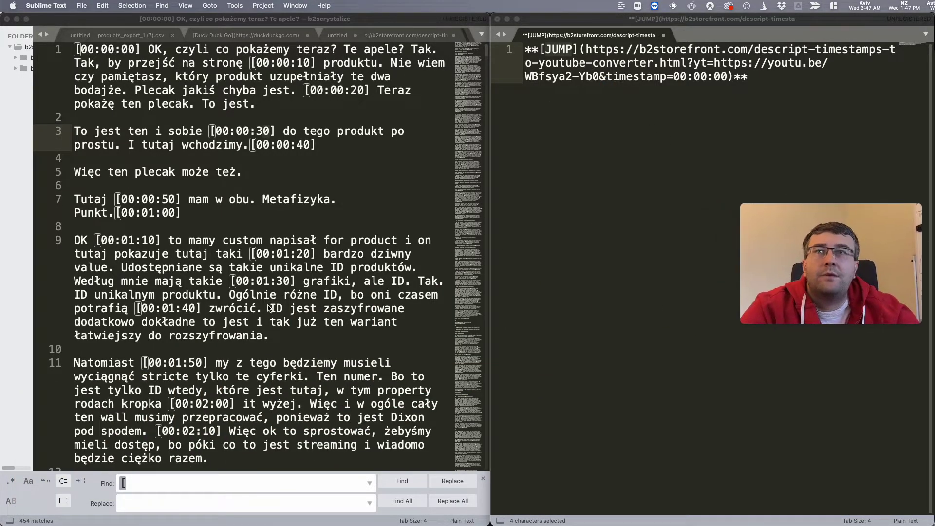
pyautogui.click(233, 281)
pyautogui.moveTo(233, 281); pyautogui.dragTo(296, 282)
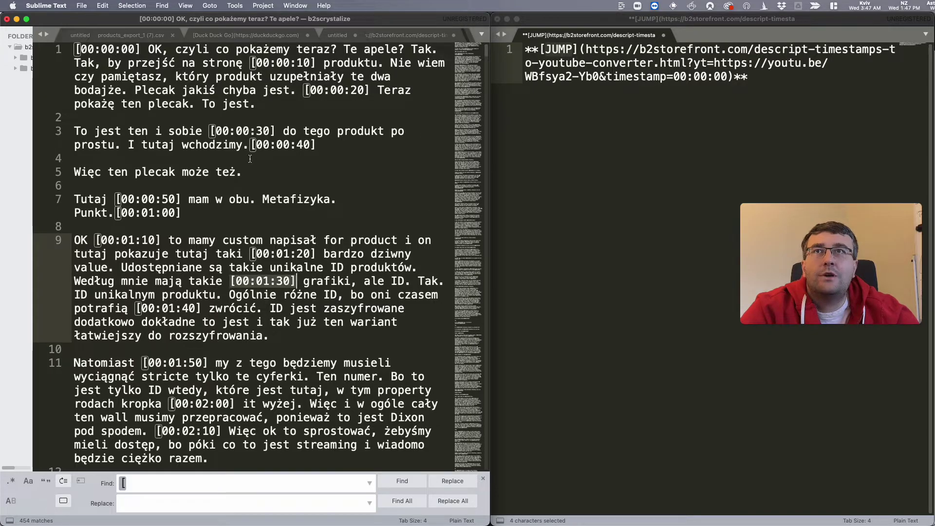
pyautogui.click(251, 159)
pyautogui.moveTo(210, 131); pyautogui.dragTo(275, 132)
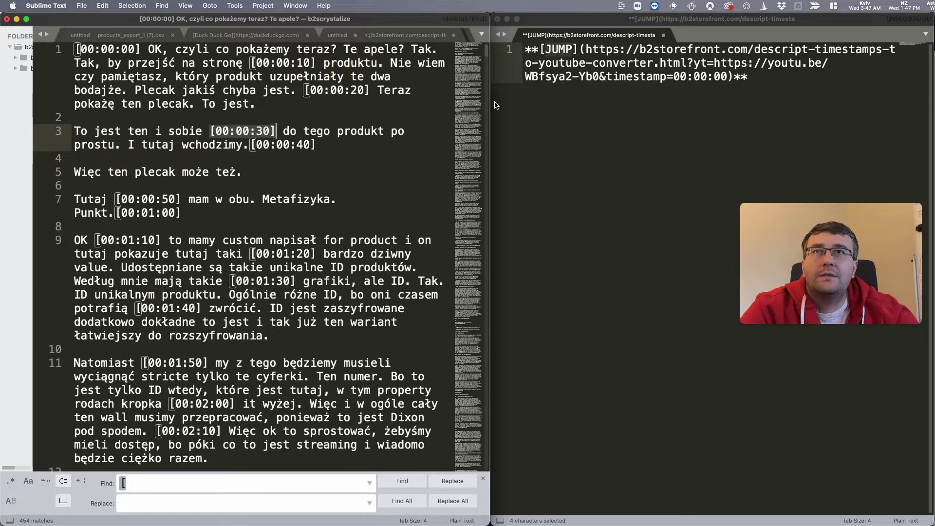
pyautogui.click(628, 100)
pyautogui.moveTo(628, 100); pyautogui.dragTo(519, 46)
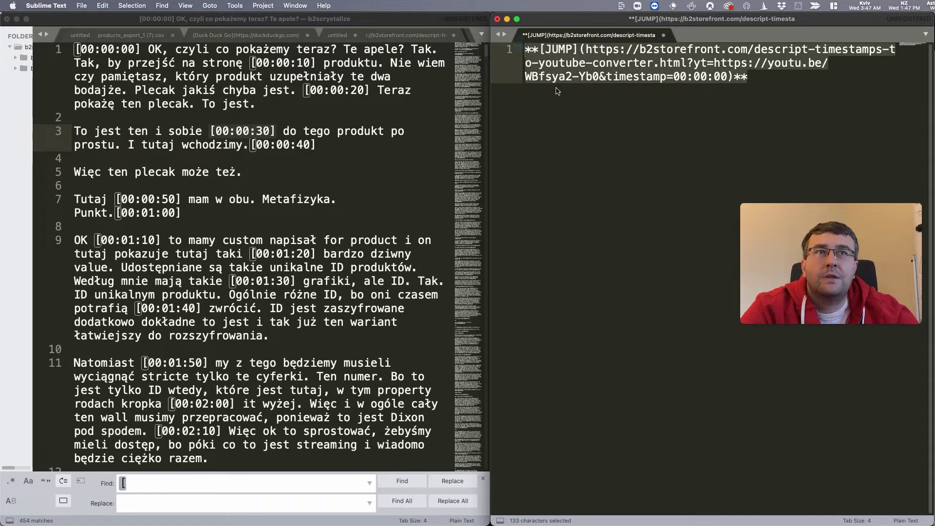
pyautogui.click(280, 179)
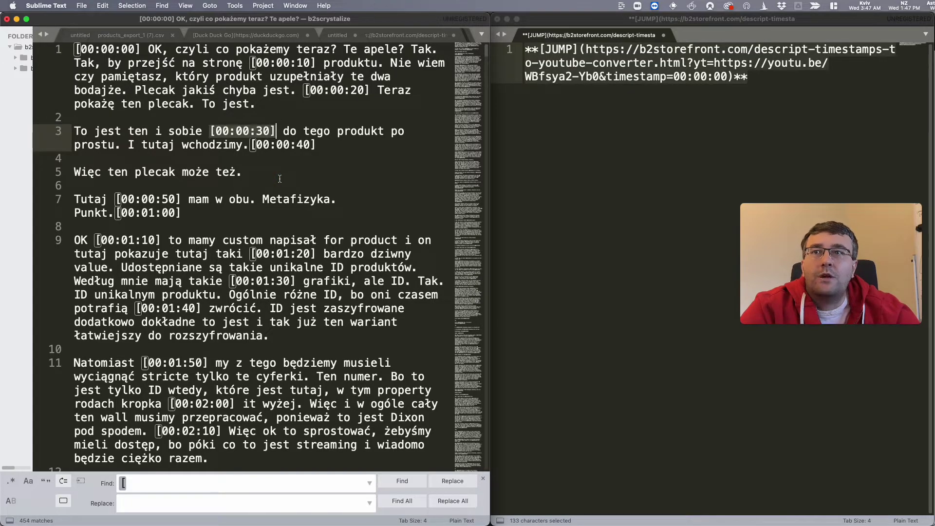
pyautogui.click(98, 240)
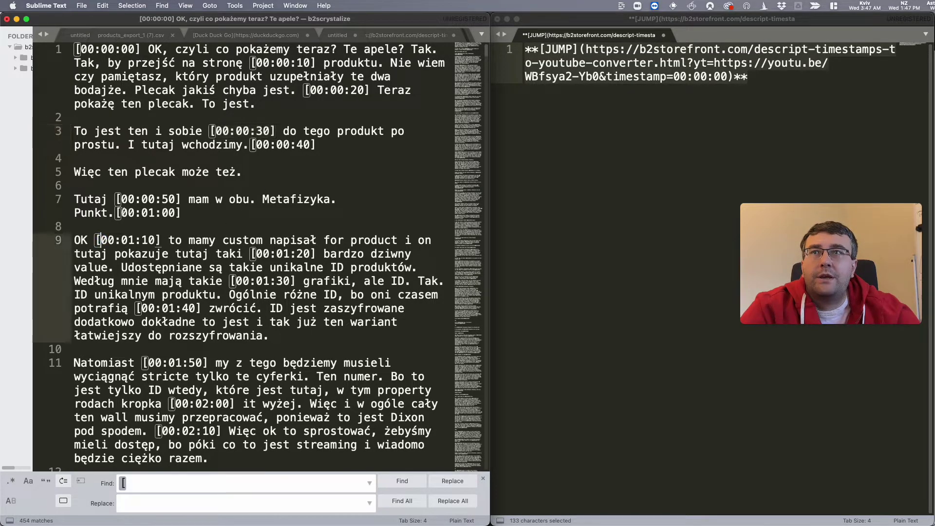
pyautogui.click(116, 214)
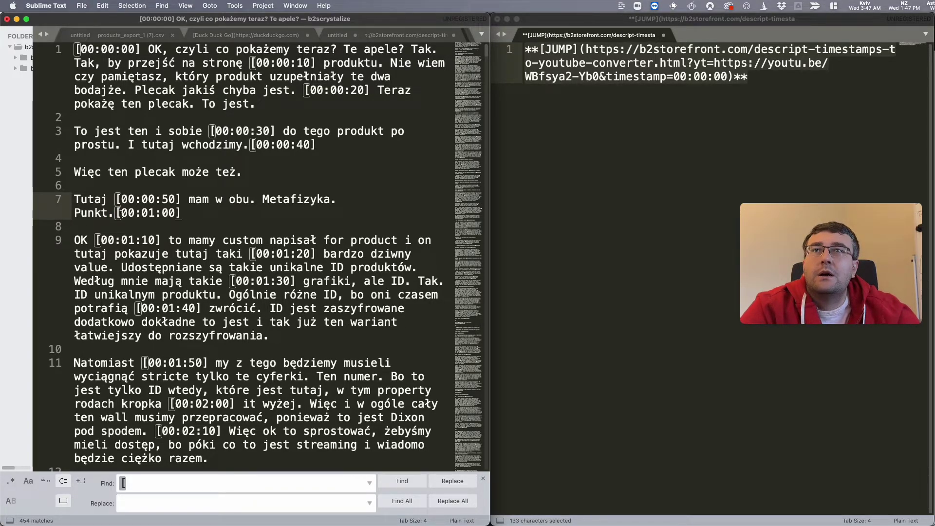
pyautogui.moveTo(116, 213); pyautogui.dragTo(122, 213)
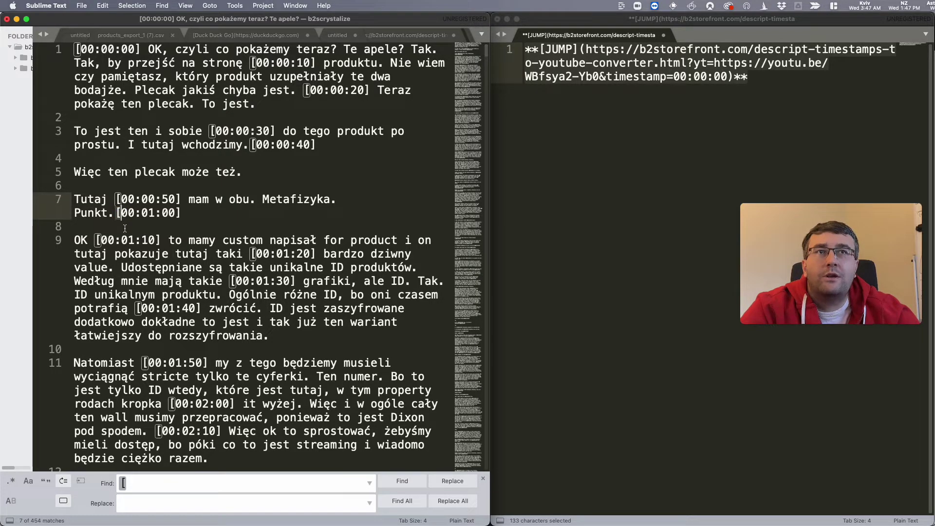
pyautogui.moveTo(126, 216); pyautogui.dragTo(130, 223)
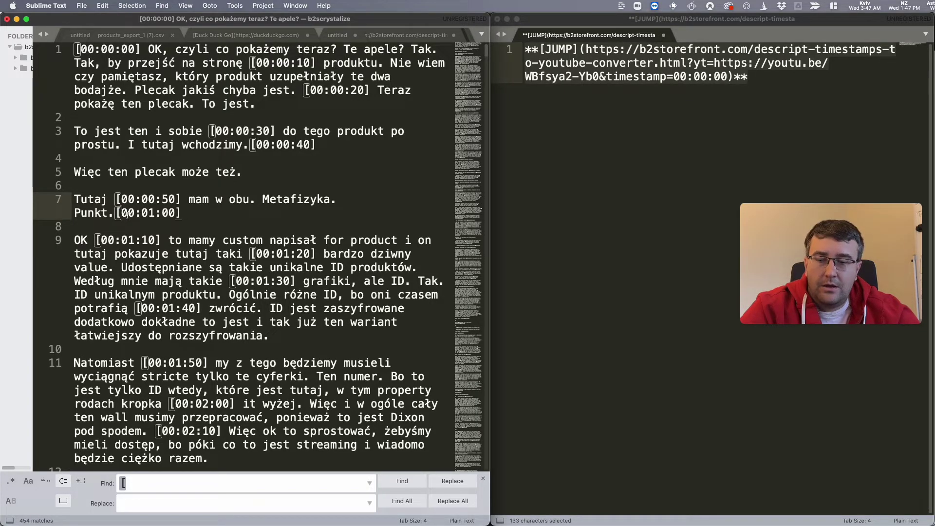
pyautogui.press('ctrl+super+g')
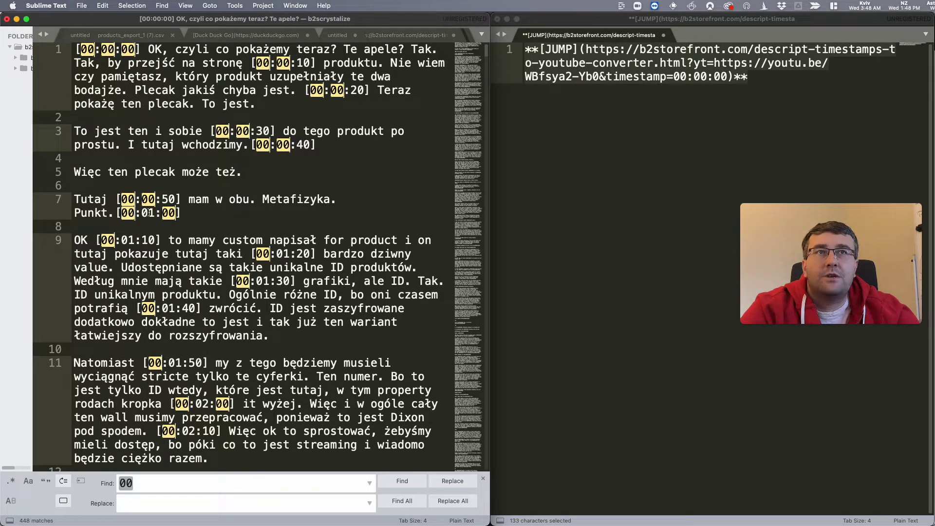
pyautogui.click(136, 224)
# Step: Select every opening square bracket in the transcript at once and insert **[JUMP] in front of each timestamp
pyautogui.click(123, 215)
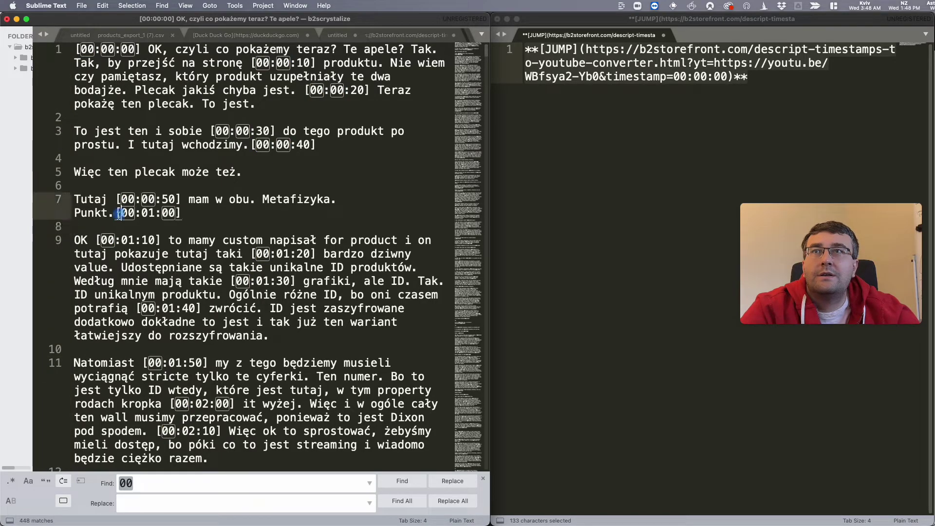
pyautogui.press('ctrl+super+g')
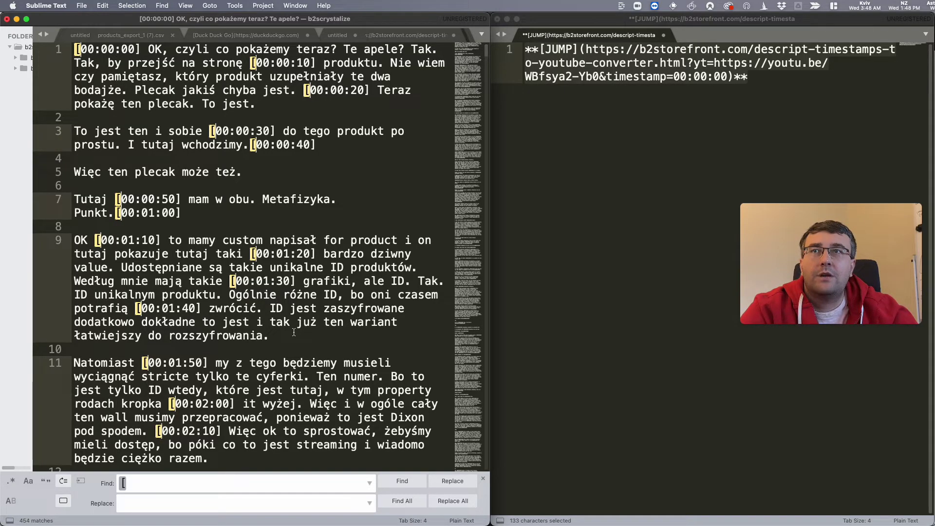
pyautogui.press('Left')
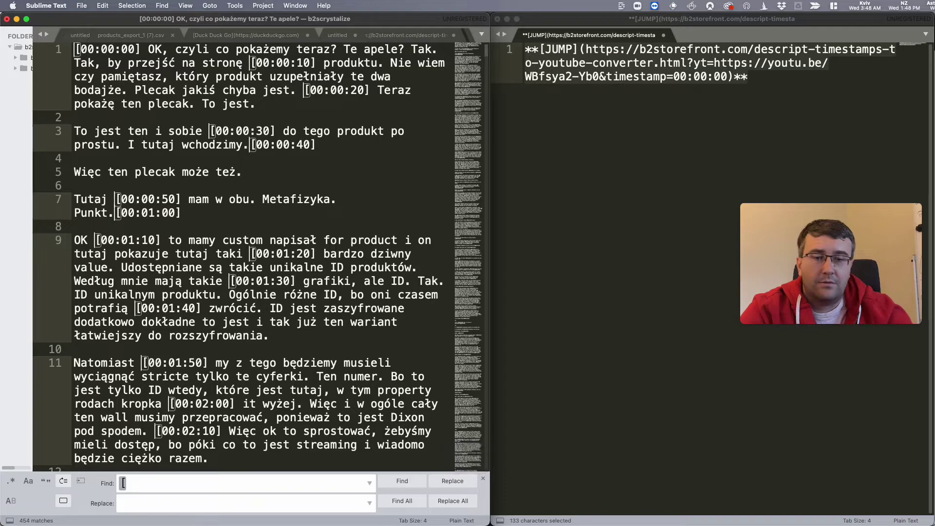
pyautogui.write('**')
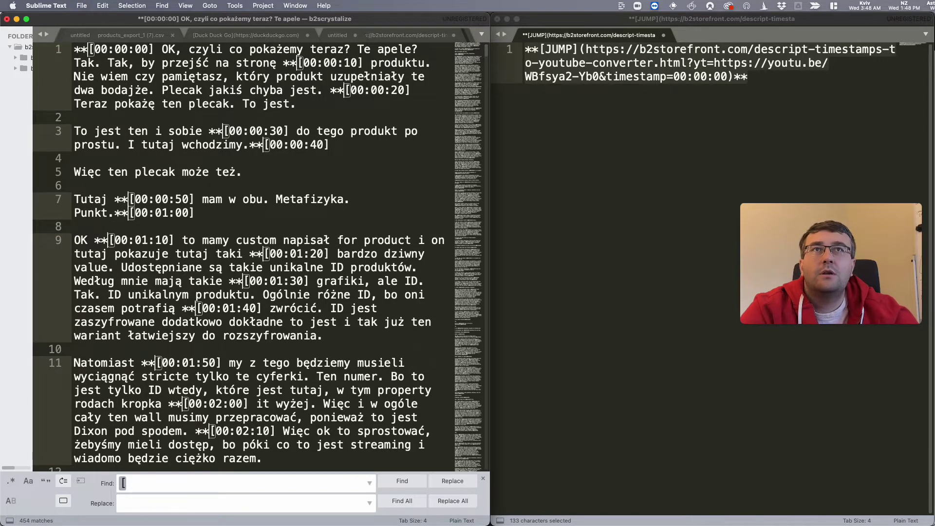
pyautogui.write('[')
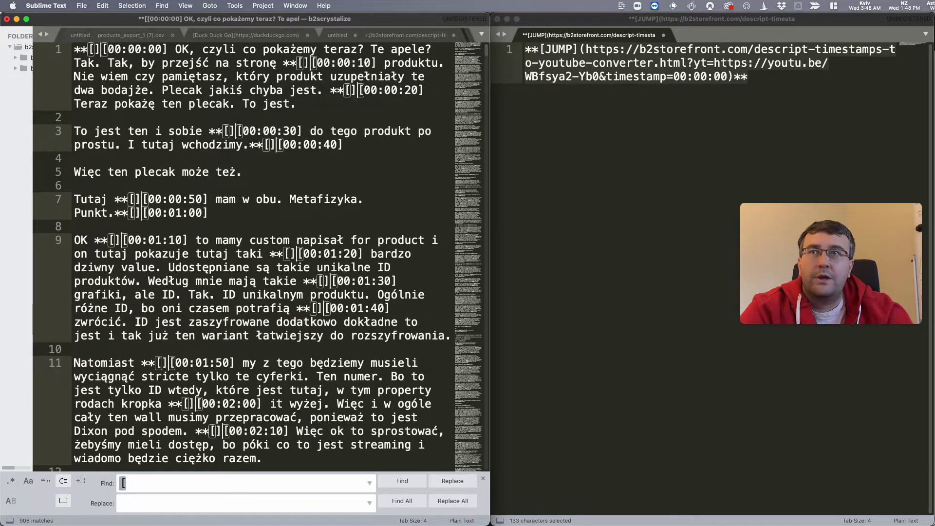
pyautogui.write('JUMP')
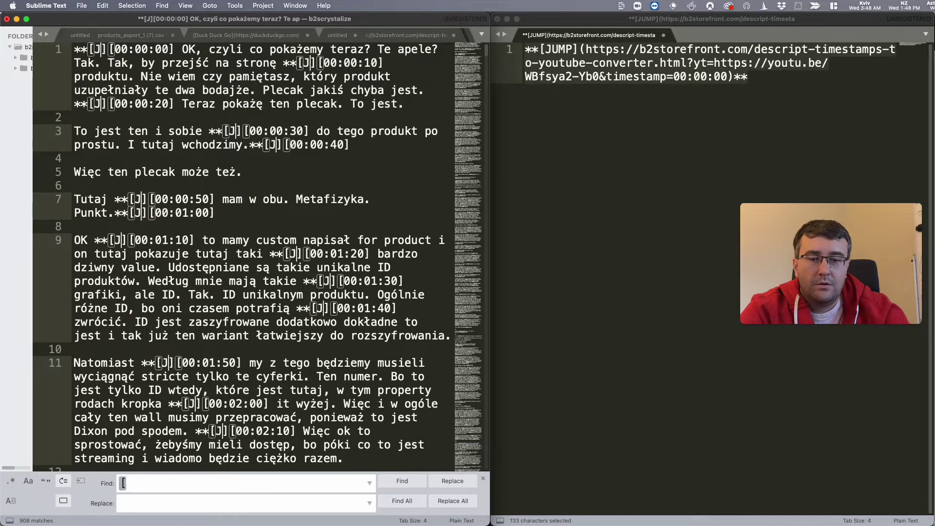
# Step: Replace the opening square bracket of every timestamp with an opening parenthesis, keeping all cursors directly before the time values
pyautogui.press('Right')
pyautogui.hotkey('shift', 'Right')
pyautogui.write('(')
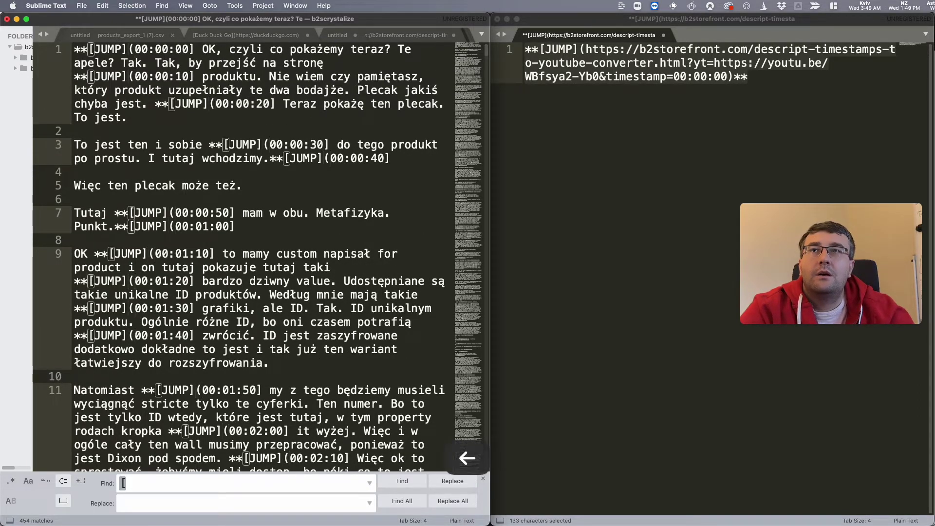
pyautogui.hotkey('shift', 'Right')
pyautogui.press('Right')
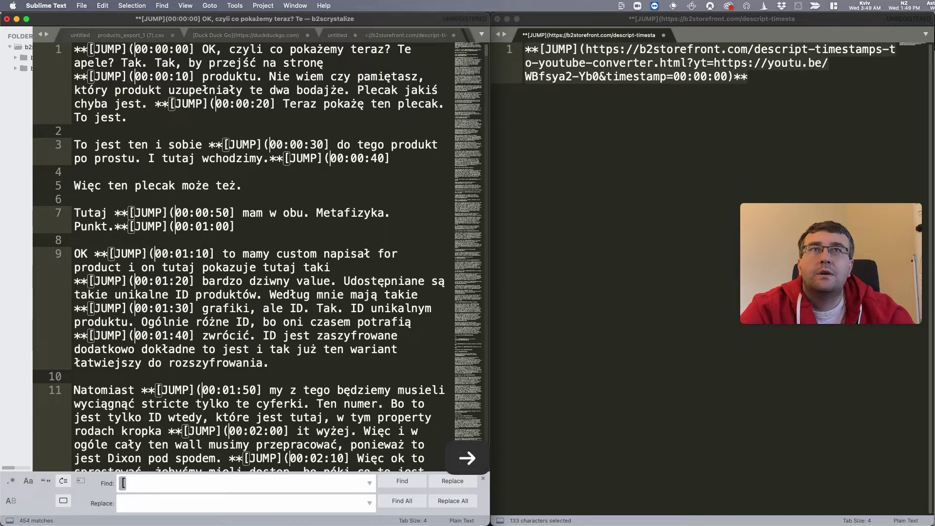
pyautogui.click(568, 64)
pyautogui.click(586, 50)
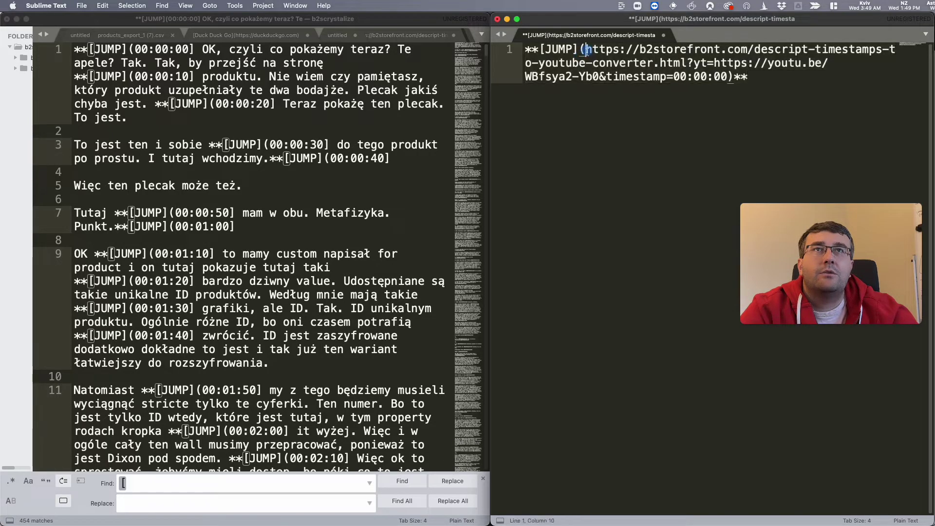
pyautogui.moveTo(586, 49); pyautogui.dragTo(672, 103)
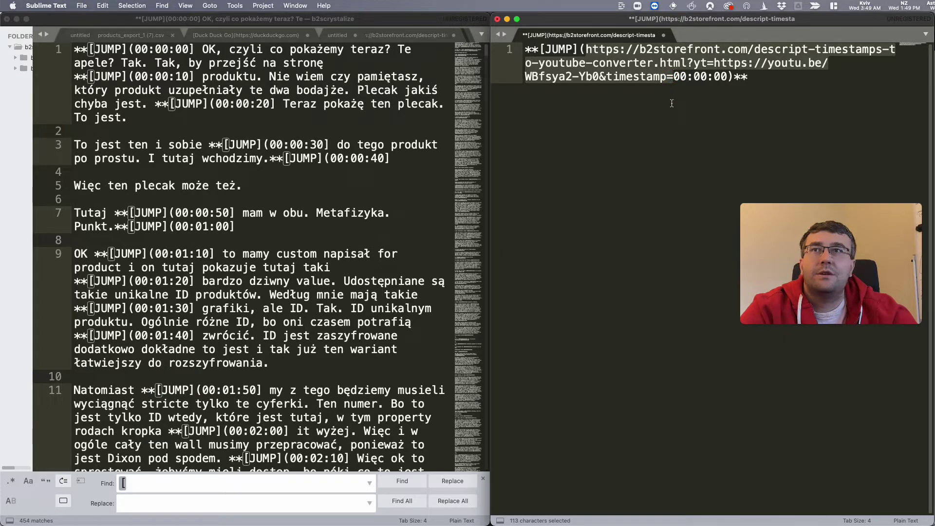
pyautogui.press('super+c')
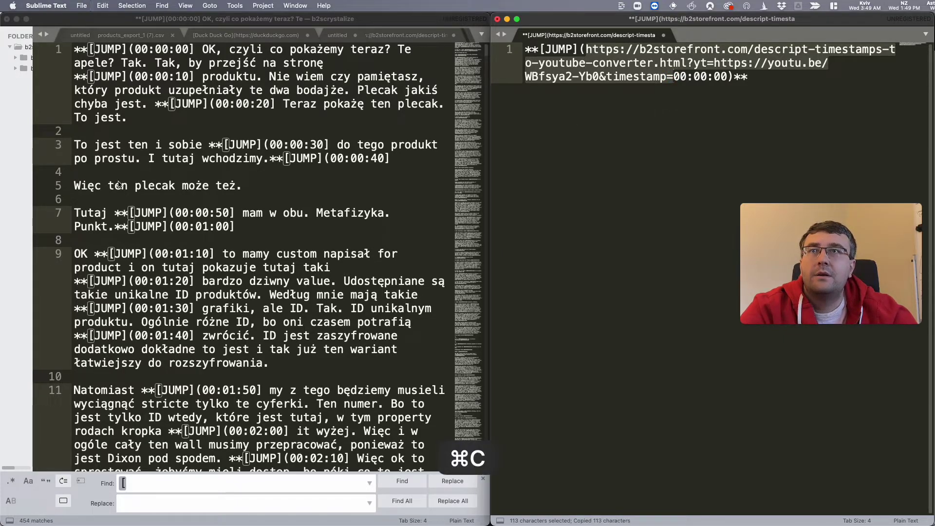
pyautogui.click(126, 23)
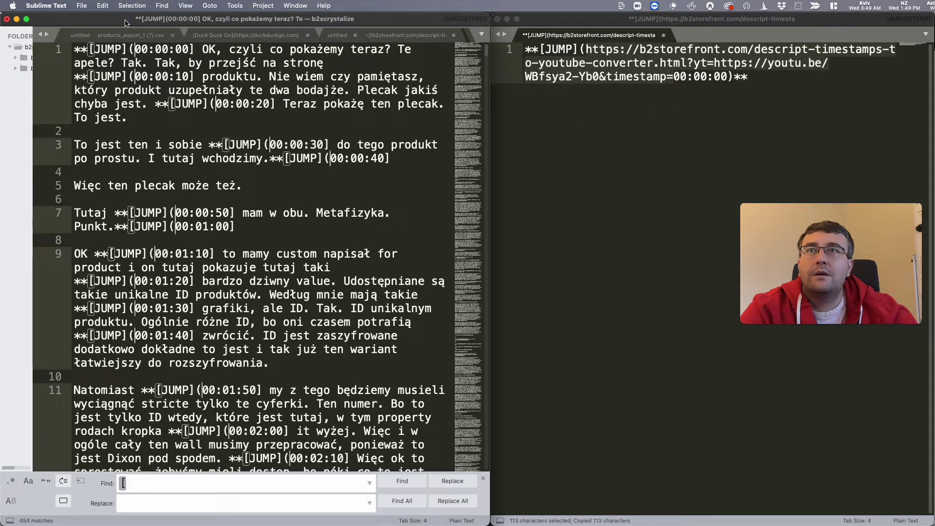
pyautogui.press('super+v')
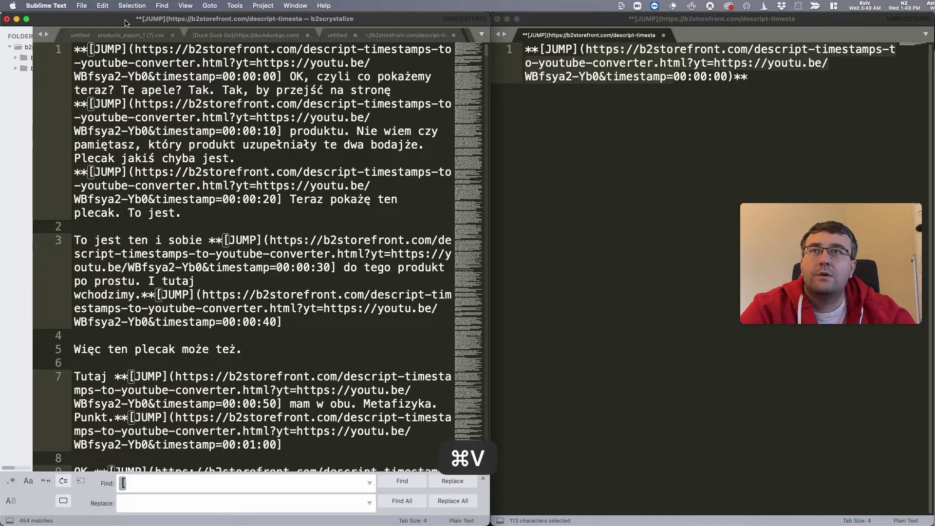
# Step: Replace the closing square bracket after every time value with a closing parenthesis followed by **
pyautogui.press('Right')
pyautogui.press('Right')
pyautogui.press('Right')
pyautogui.press('Right')
pyautogui.press('Right')
pyautogui.press('Right')
pyautogui.press('Right')
pyautogui.press('Right')
pyautogui.press('Right')
pyautogui.press('BackSpace')
pyautogui.write(')')
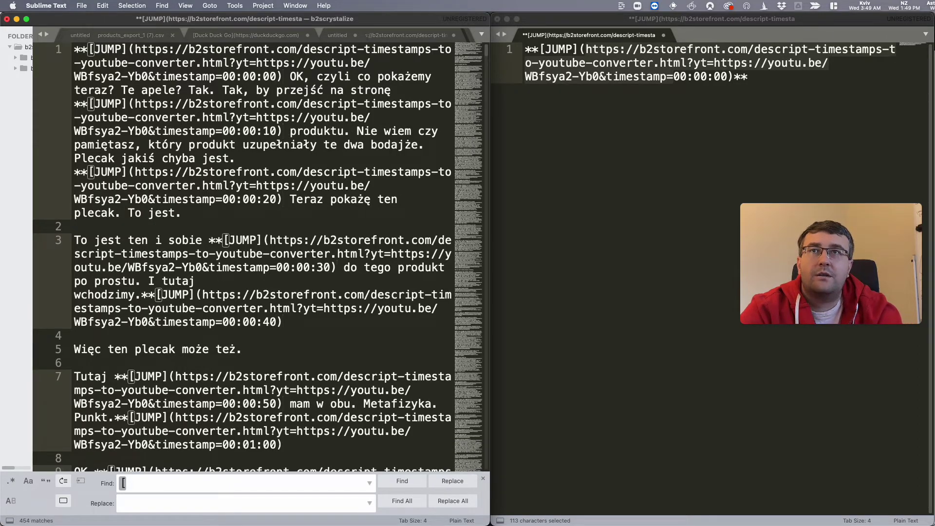
pyautogui.write('**')
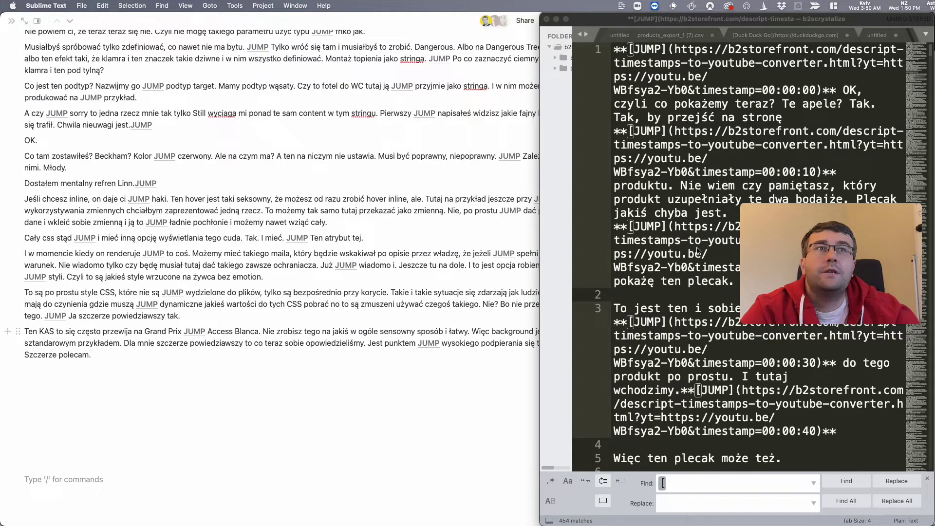
# Step: Copy the entire converted transcript and paste it at the end of the Notion page, below a new --- divider
pyautogui.click(696, 251)
pyautogui.click(690, 296)
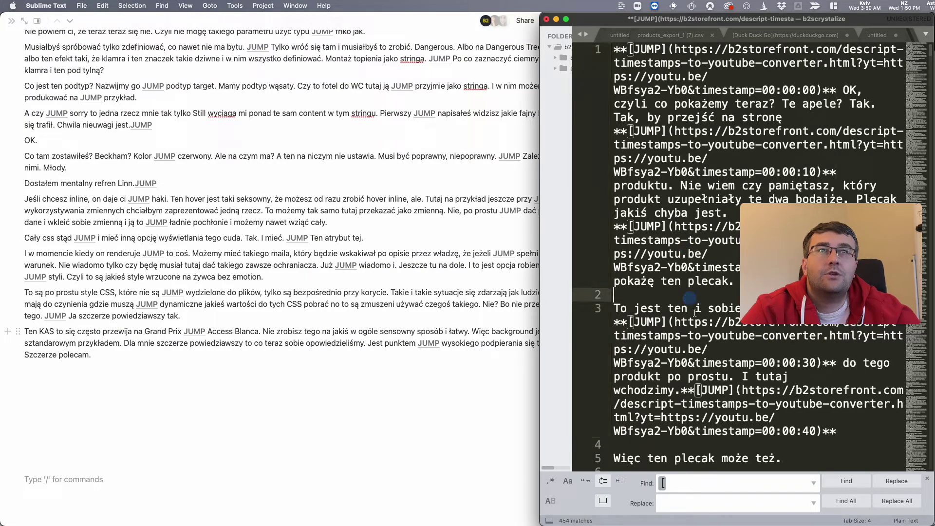
pyautogui.press('cmd+a')
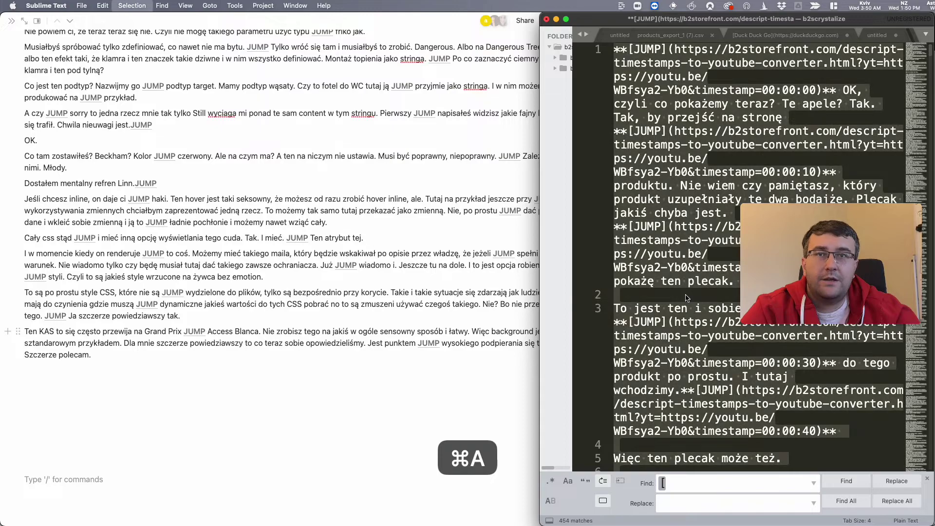
pyautogui.press('super+c')
pyautogui.click(62, 378)
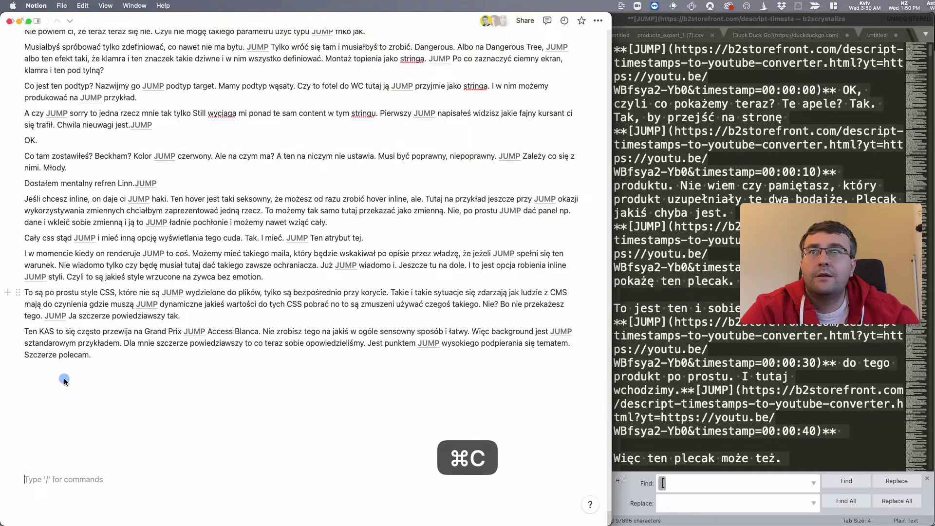
pyautogui.click(68, 379)
pyautogui.write('---')
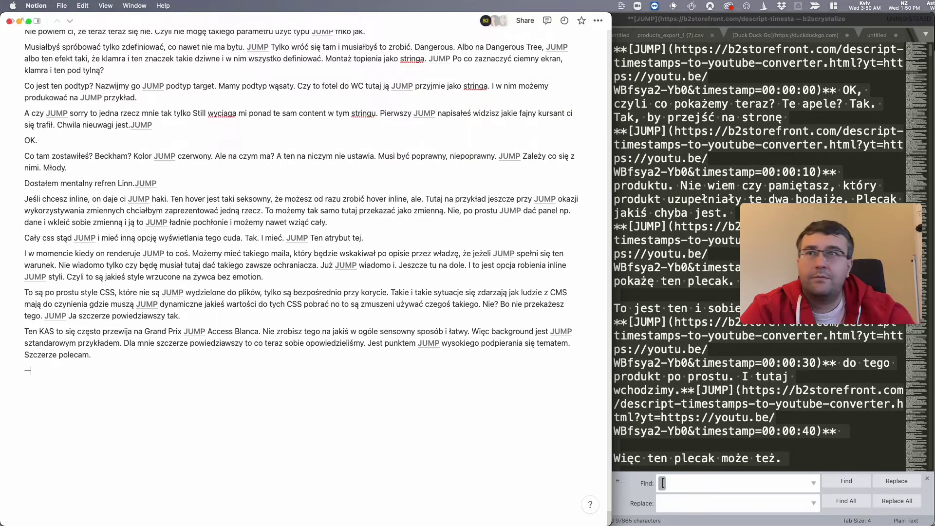
pyautogui.press('super+v')
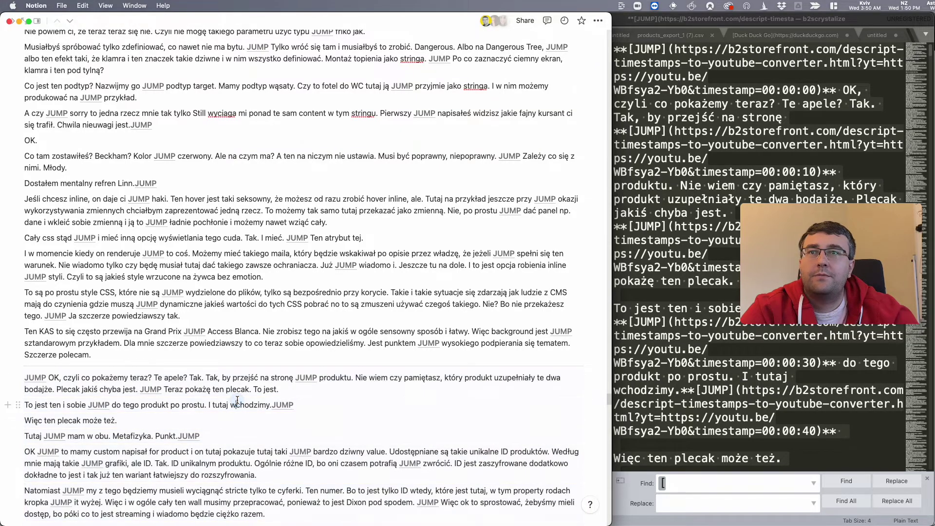
# Step: Test the JUMP link before "sensie to musisz podać" in the pasted transcript, pausing the video and checking the time parameter in its URL
pyautogui.scroll(-6, 238, 400)
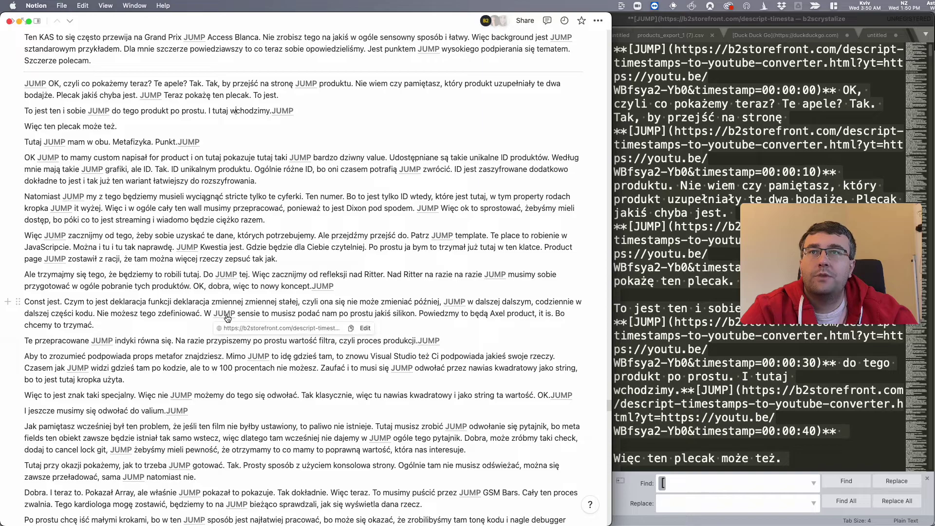
pyautogui.click(225, 315)
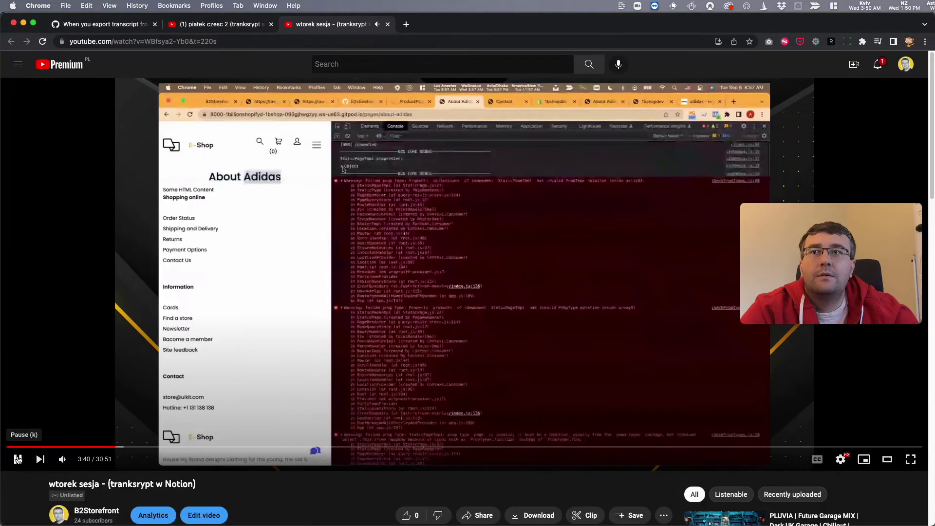
pyautogui.click(17, 459)
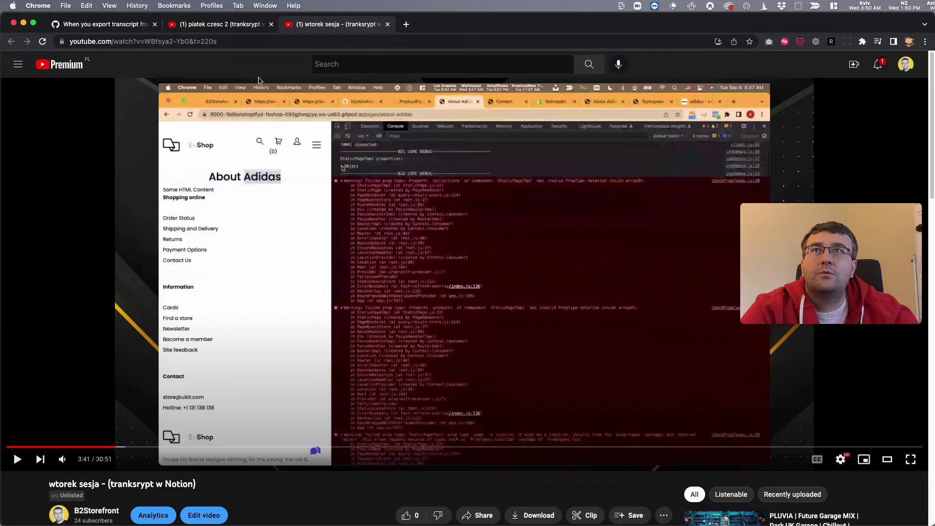
pyautogui.doubleClick(205, 42)
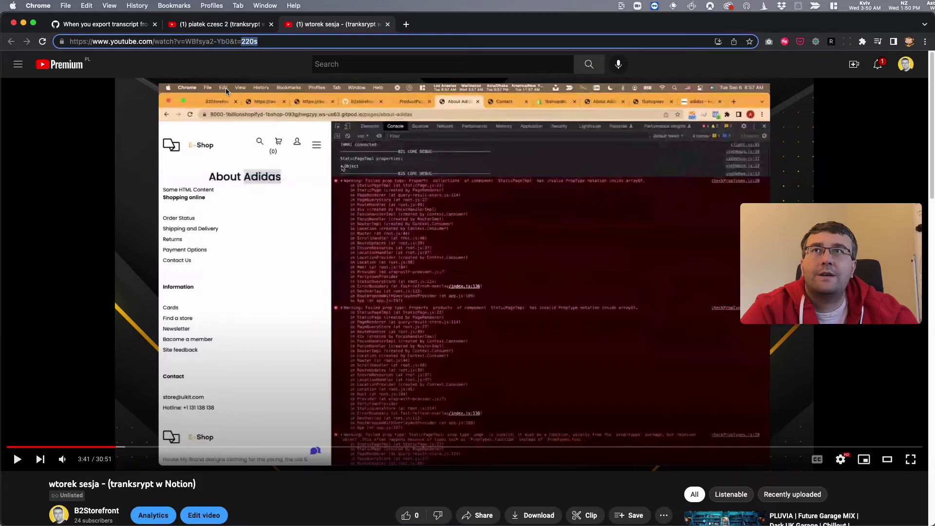
# Step: Return to Notion and test the JUMP link in "I dla czytelności otwórz klamry", pausing the video and checking its URL's time parameter
pyautogui.press('super+Tab')
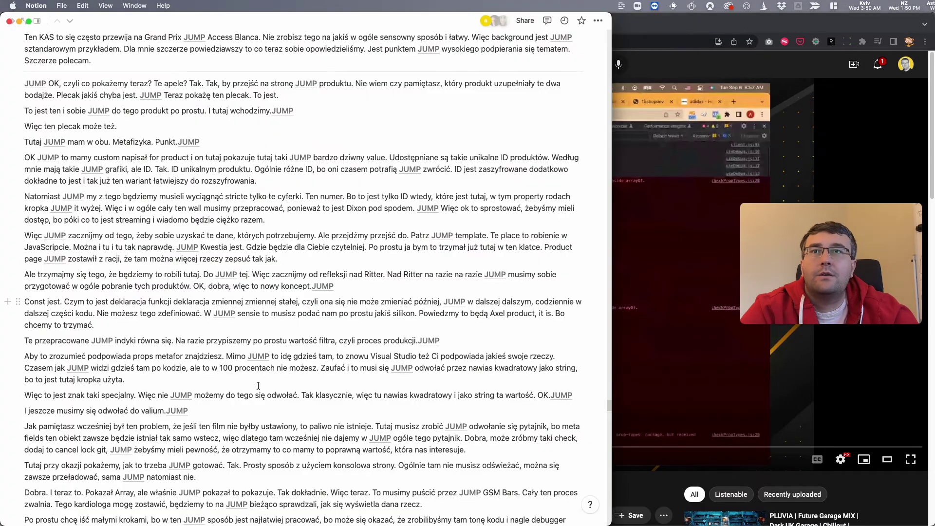
pyautogui.scroll(-15, 202, 403)
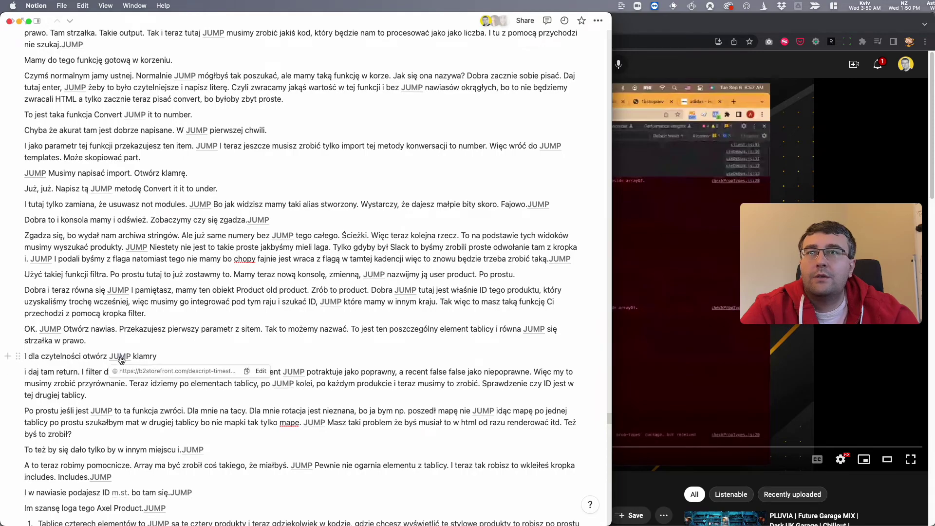
pyautogui.click(120, 356)
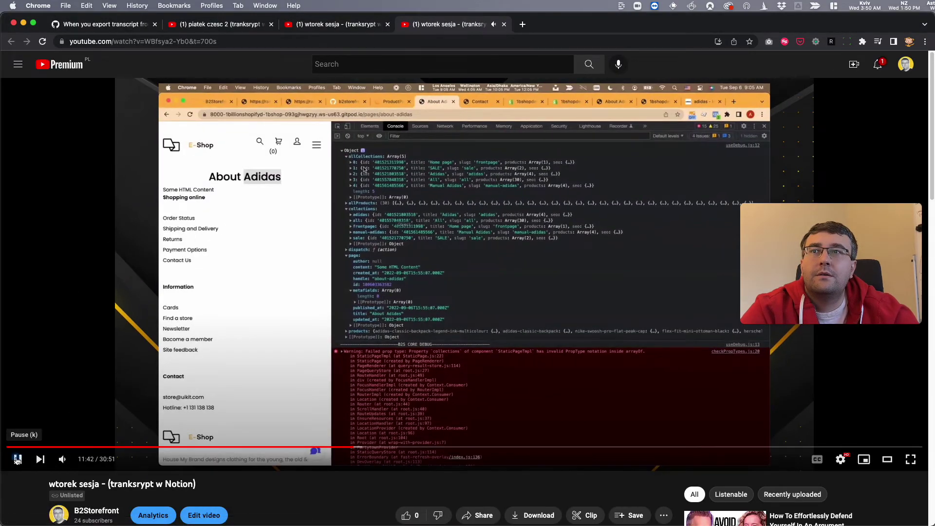
pyautogui.click(17, 460)
pyautogui.doubleClick(202, 41)
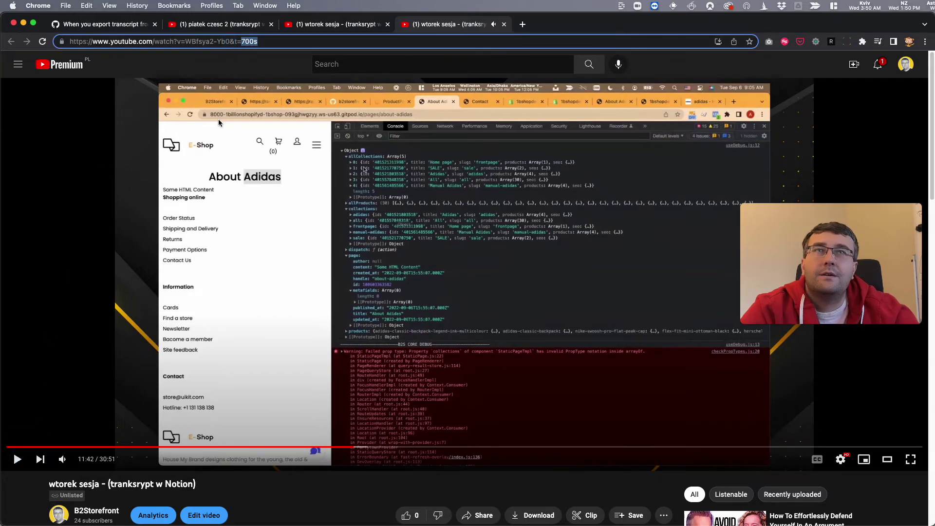